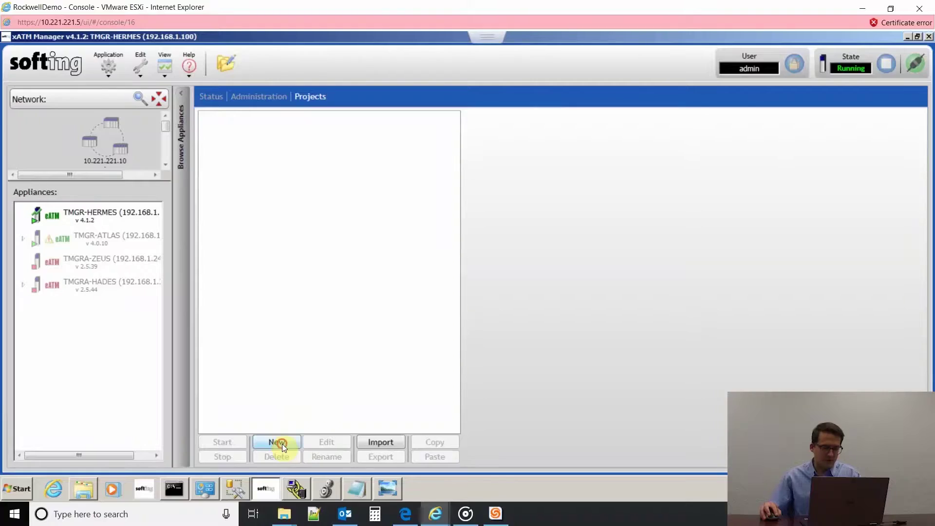
Step: Create a new empty project named Automotive_recipe and open it in the Project Editor
click(282, 443)
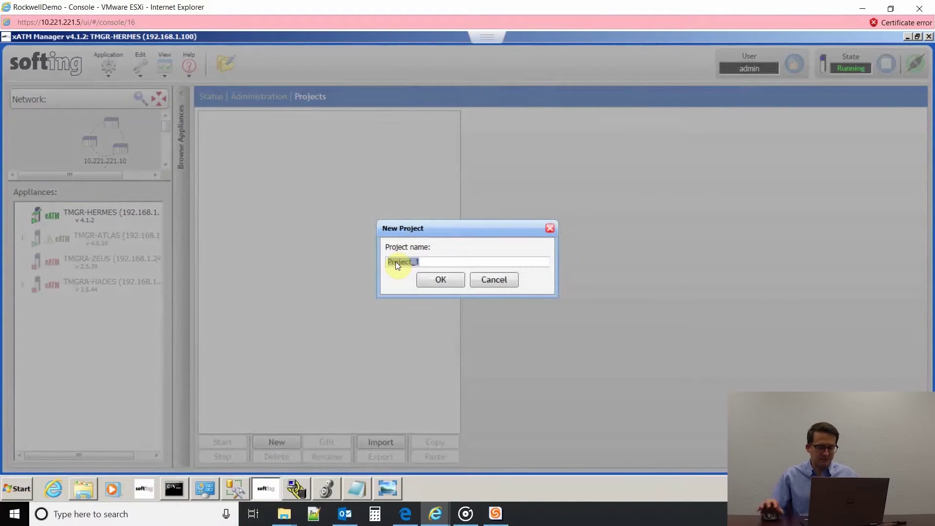
text(A)
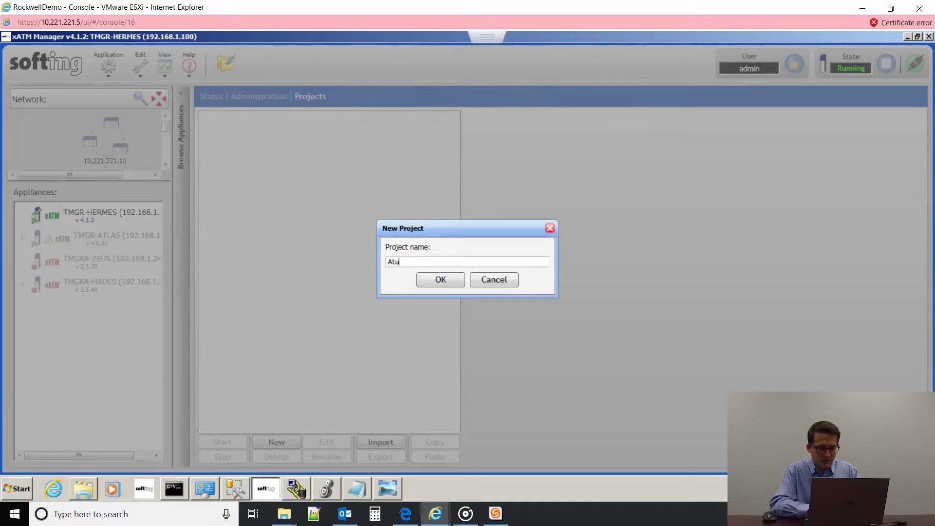
text(utom)
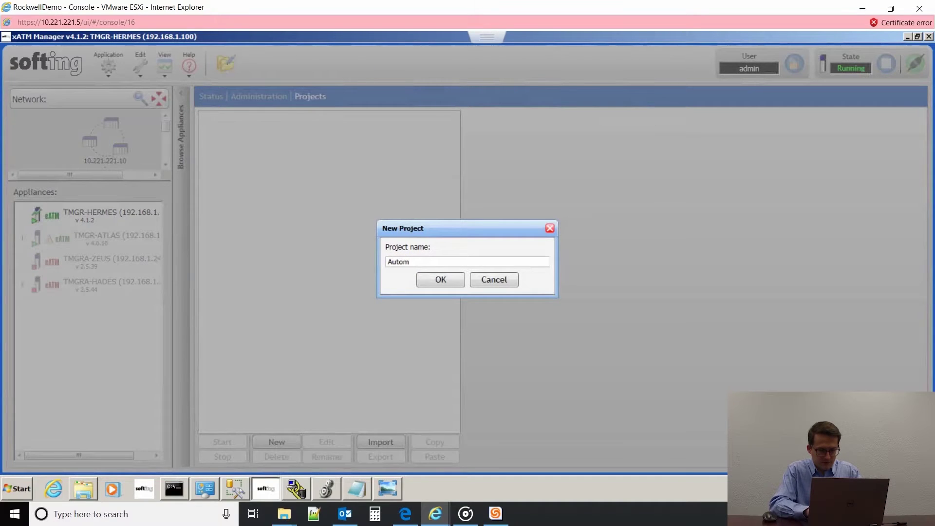
text(otive)
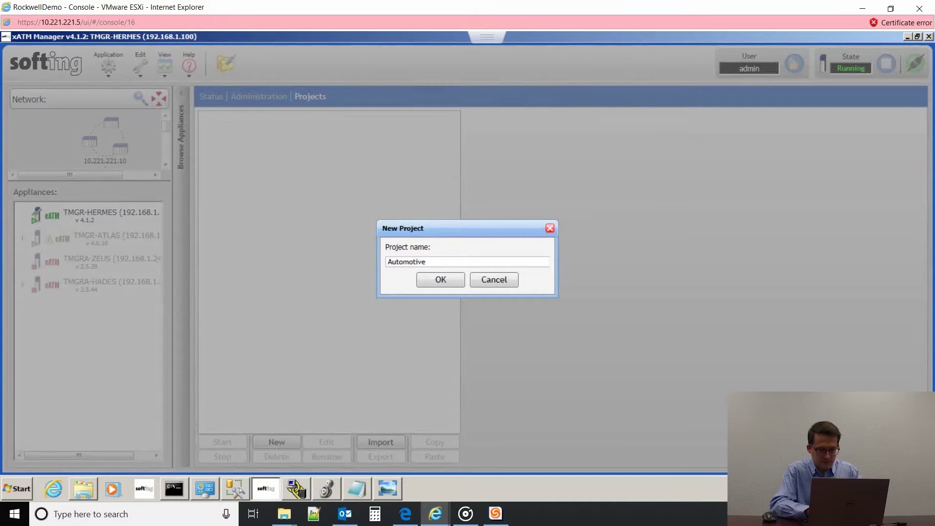
text(_World)
key(Return)
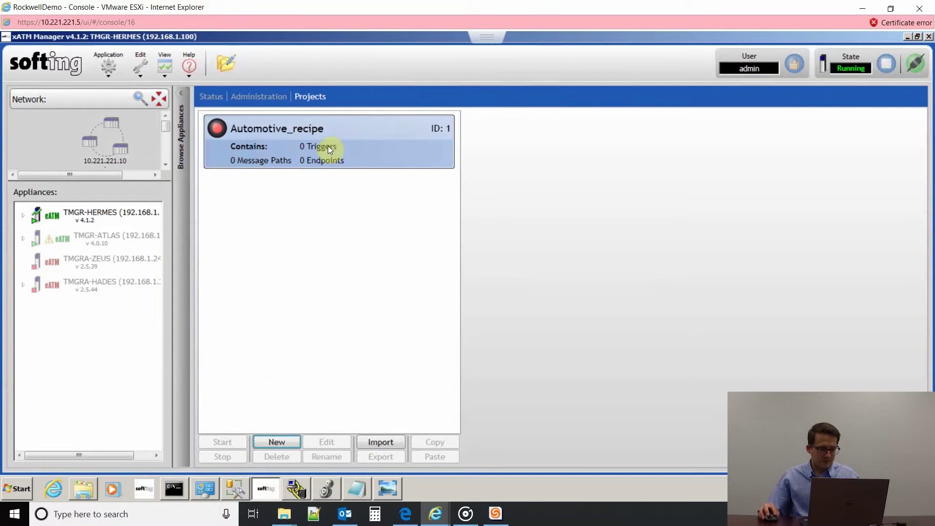
double_click(328, 145)
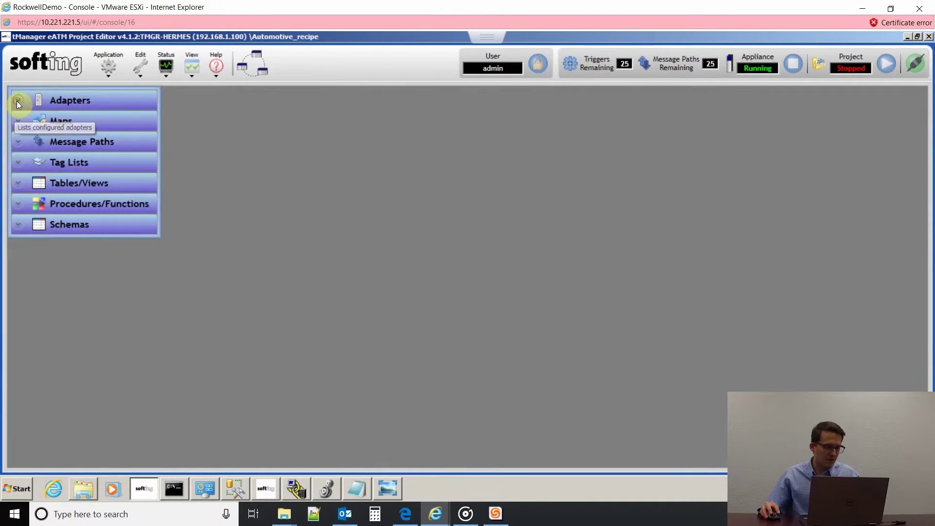
Step: Open the Automation adapter's device tree and select the CLX_eATM_Demo_AF2018 controller
click(17, 101)
click(16, 139)
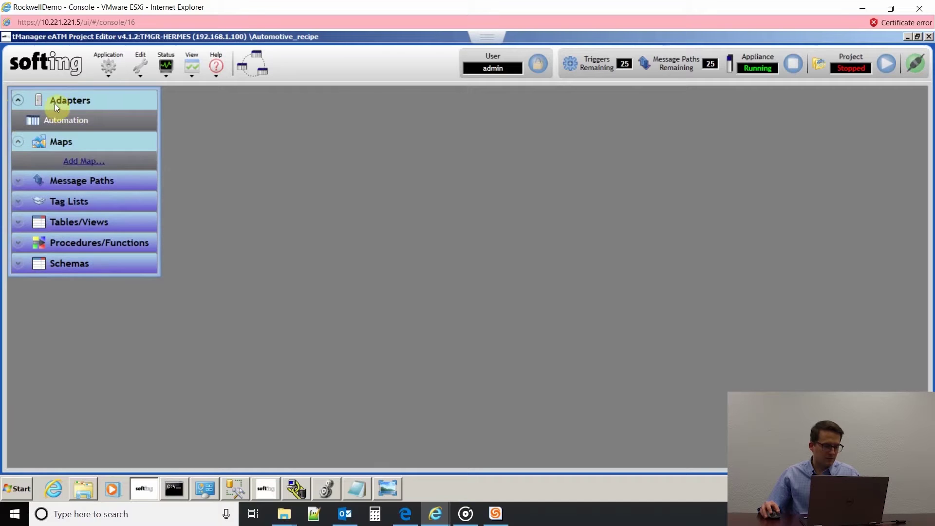
click(45, 119)
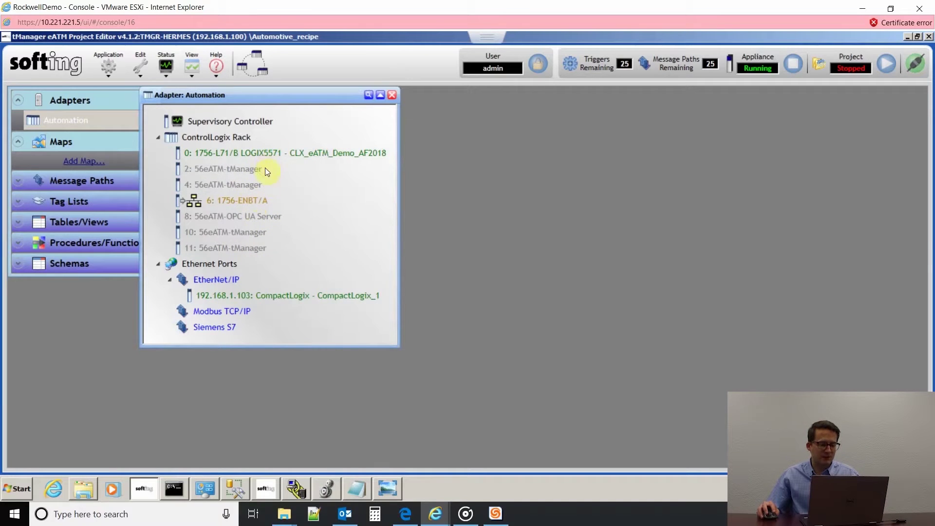
click(284, 157)
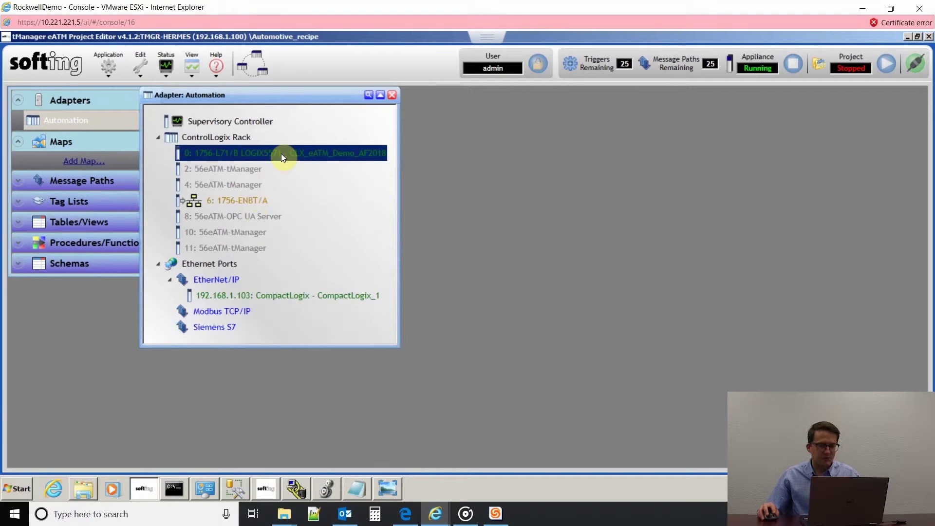
Step: Open the CLX_eATM_Demo_AF2018 tag list beside the adapter tree and browse its tags, including CAR
right_click(281, 153)
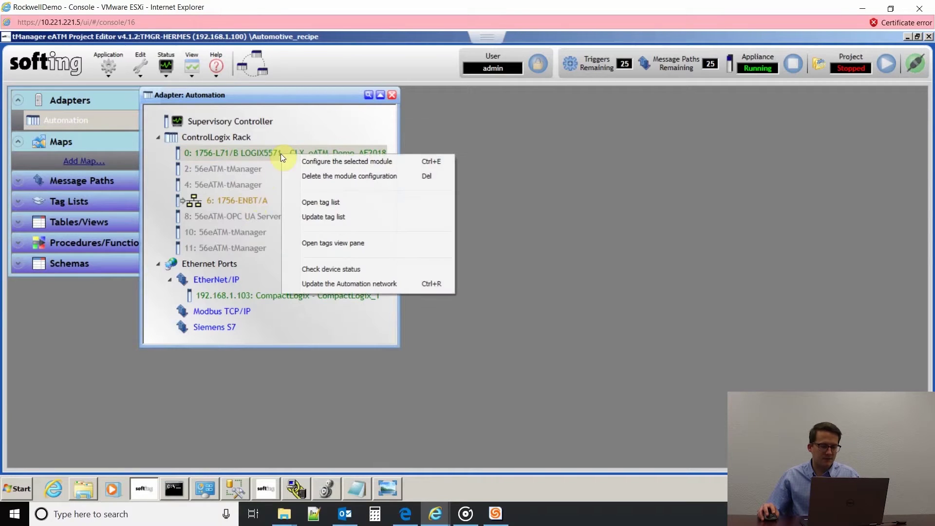
click(346, 203)
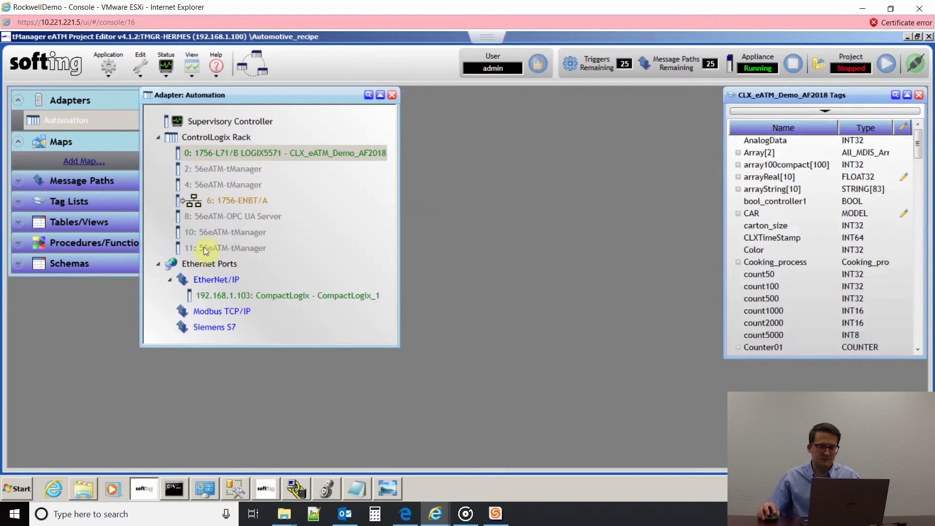
drag(263, 97, 335, 119)
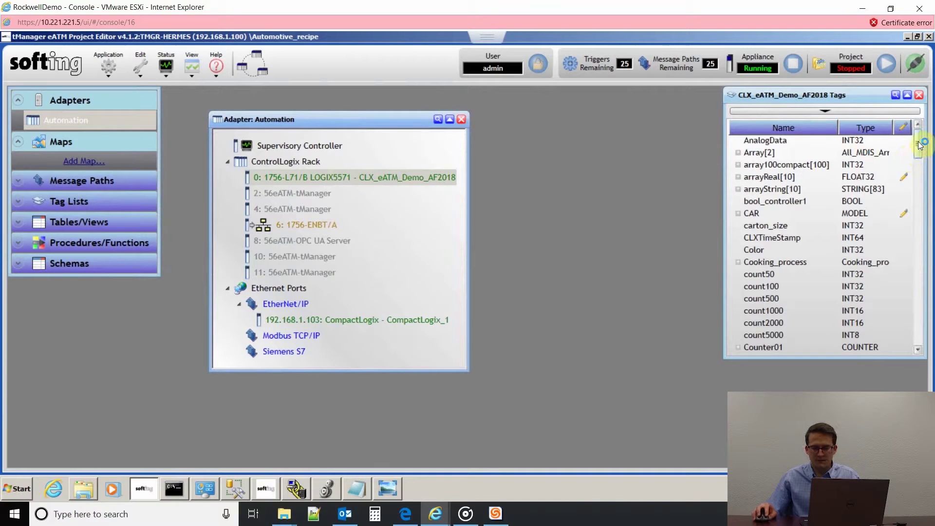
drag(920, 143, 920, 312)
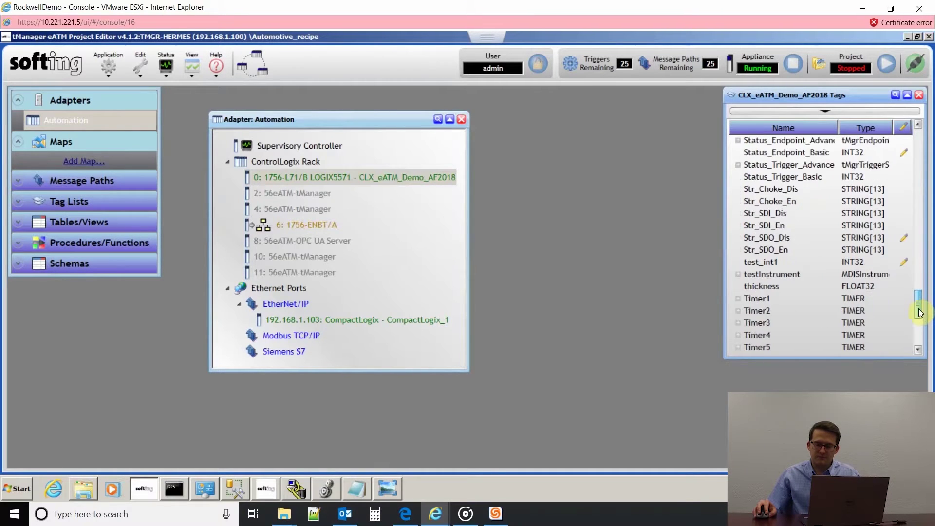
scroll(920, 312, down, 5)
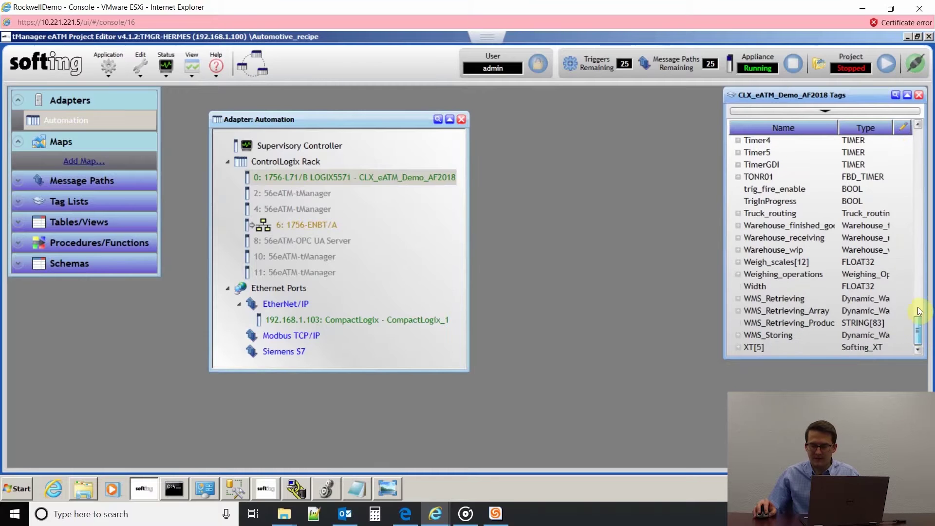
drag(918, 326, 924, 138)
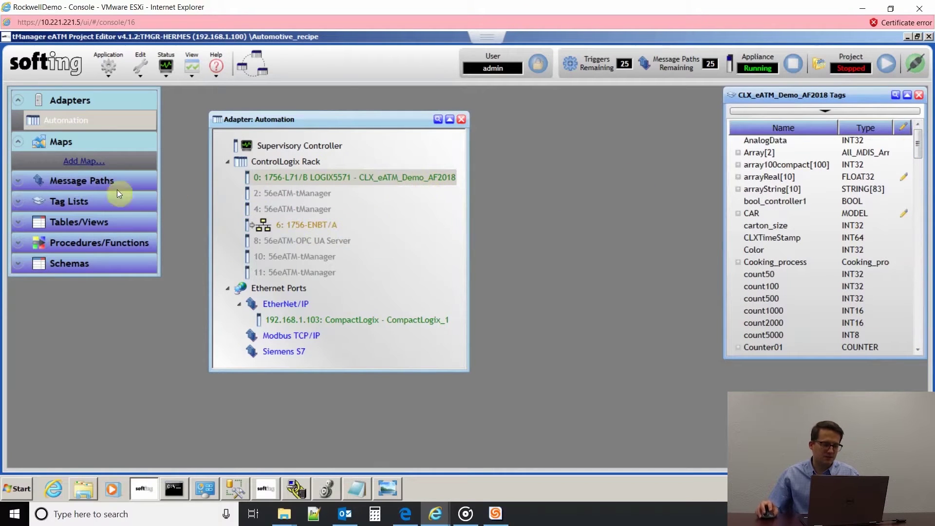
Step: Add a new MSSQL adapter to the Automation project tree
right_click(69, 122)
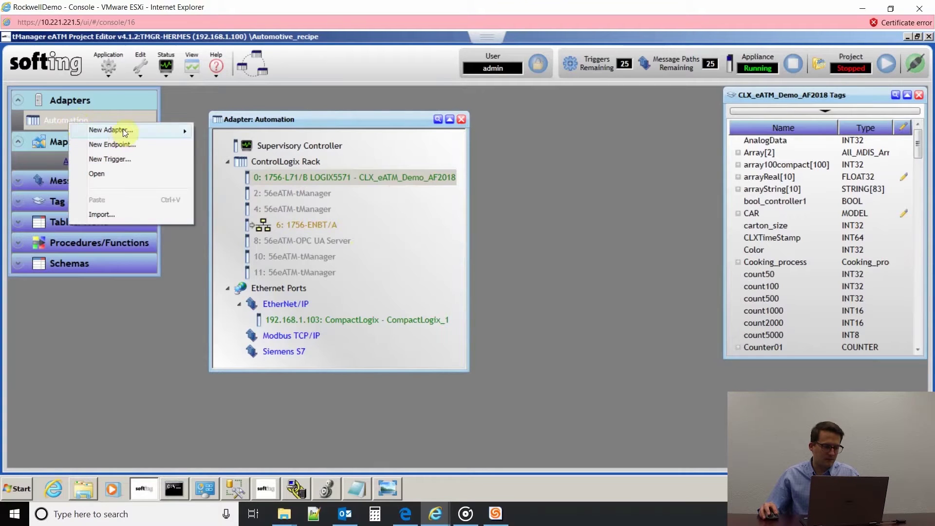
mouse_move(133, 130)
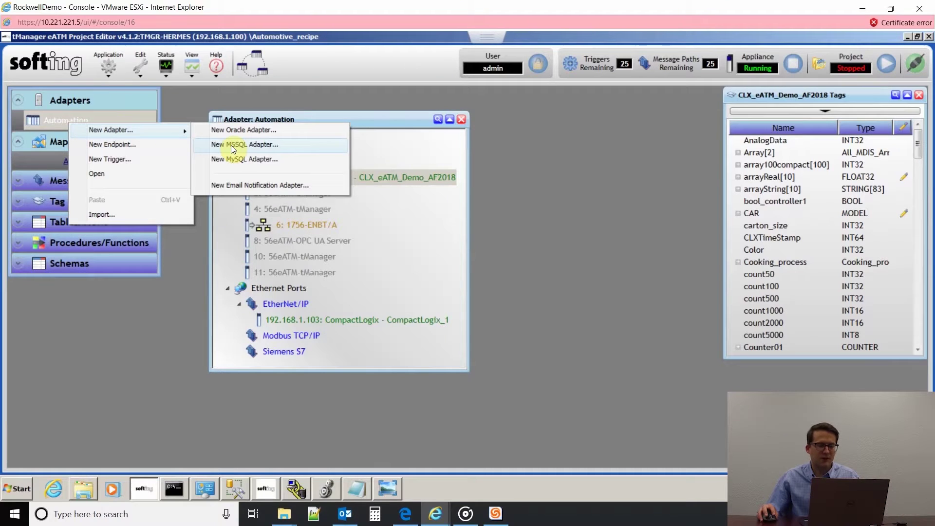
click(231, 145)
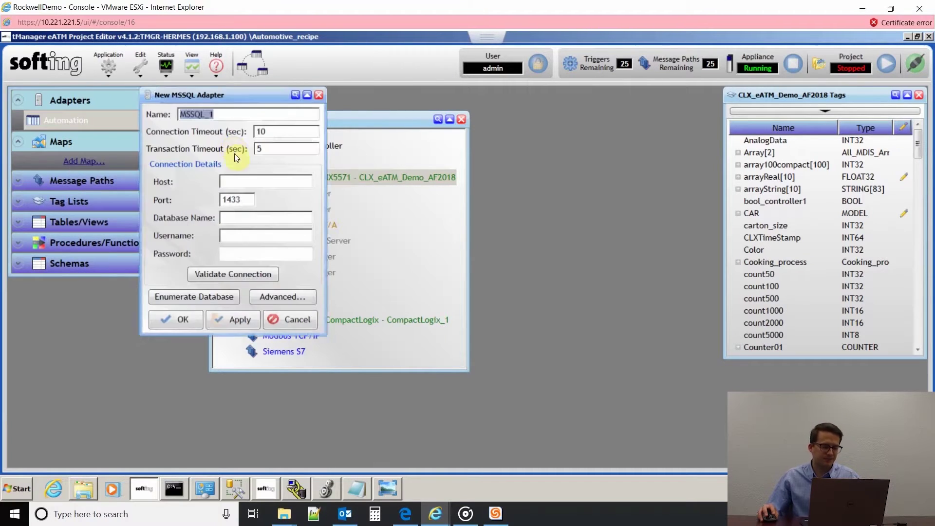
Step: Set host 192.168.1.5, database tManager and login credentials, then validate the connection
click(238, 187)
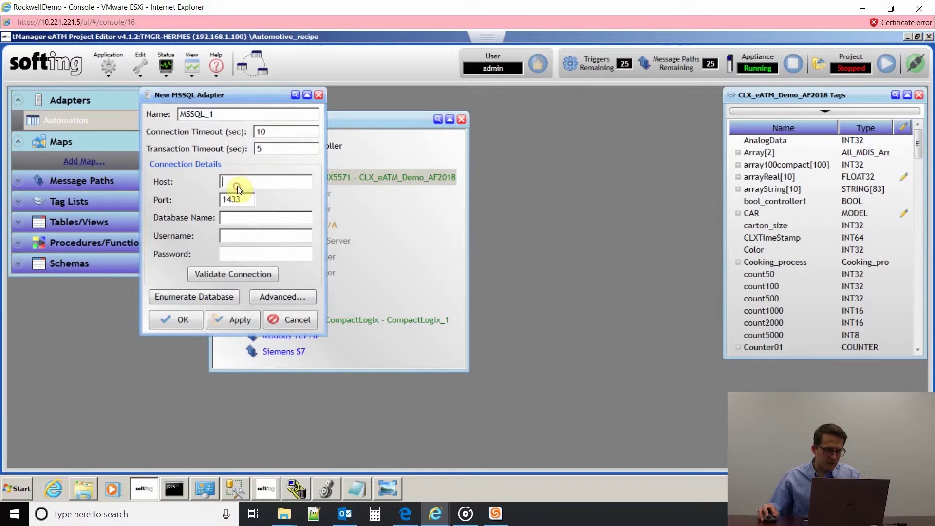
text(19)
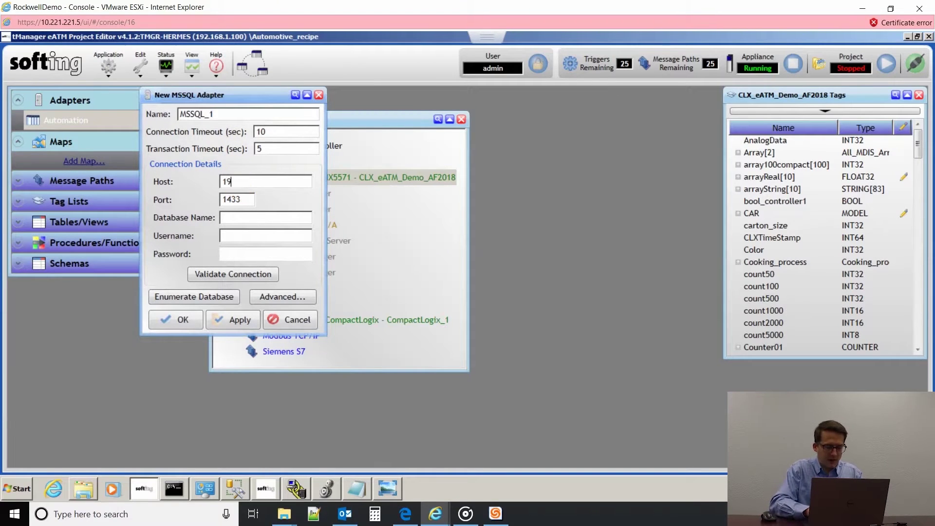
text(2.168.1.5)
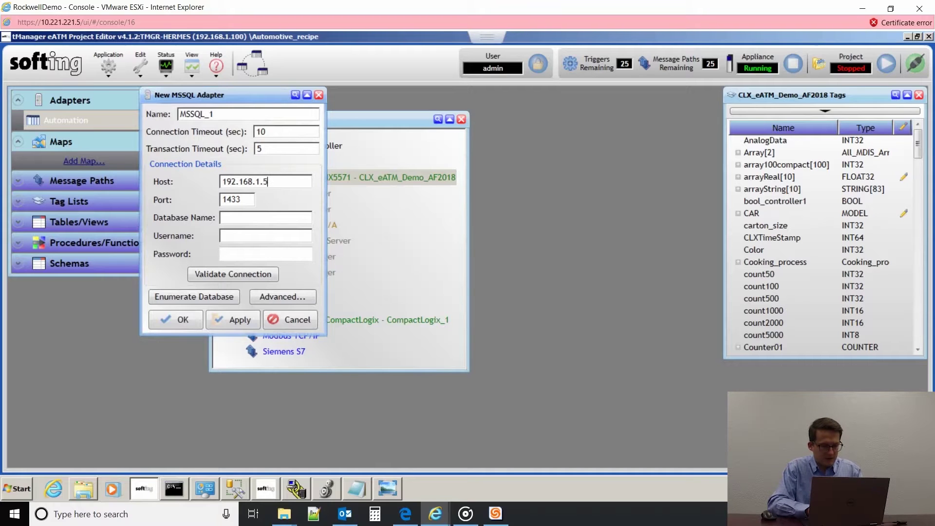
key(Tab)
key(Tab)
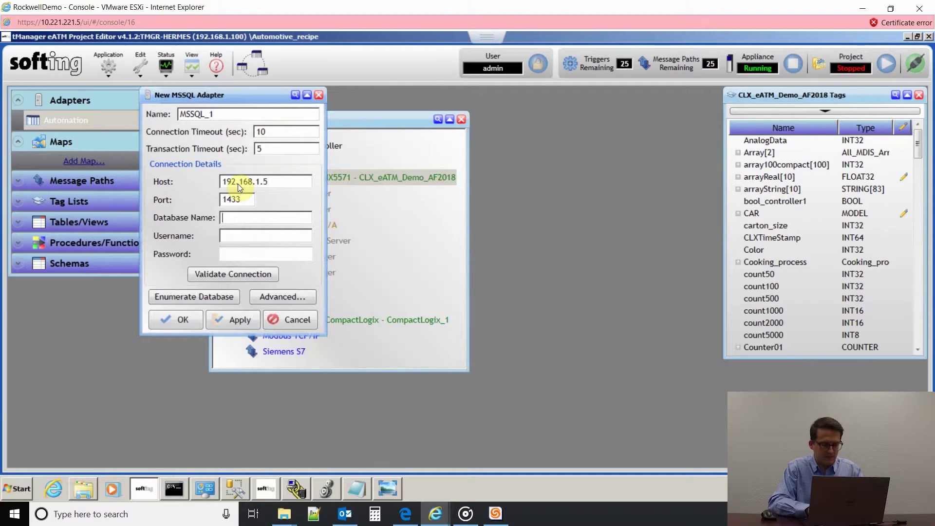
text(tManager)
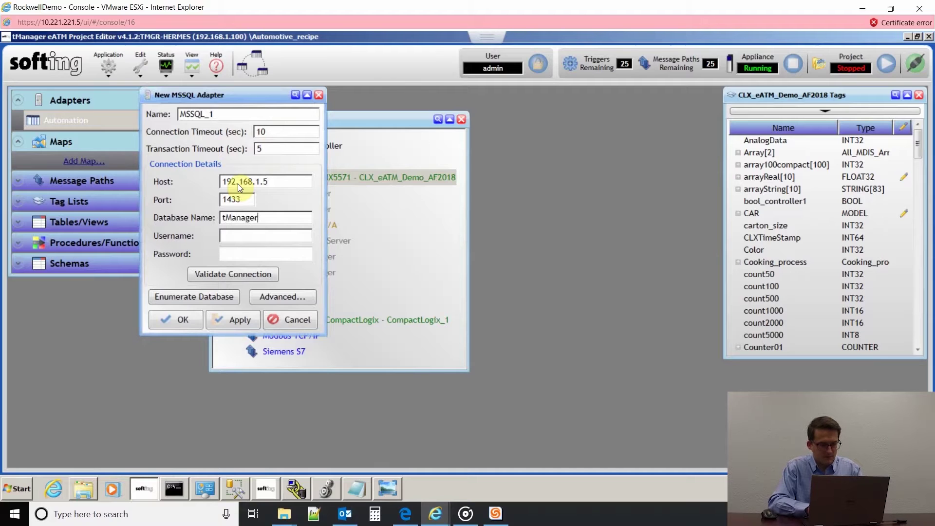
text(sa)
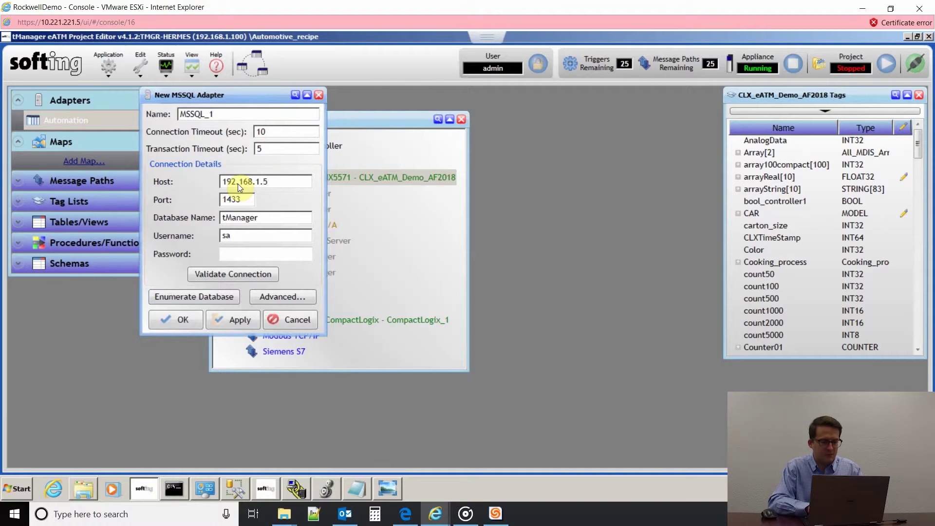
key(Tab)
text(****)
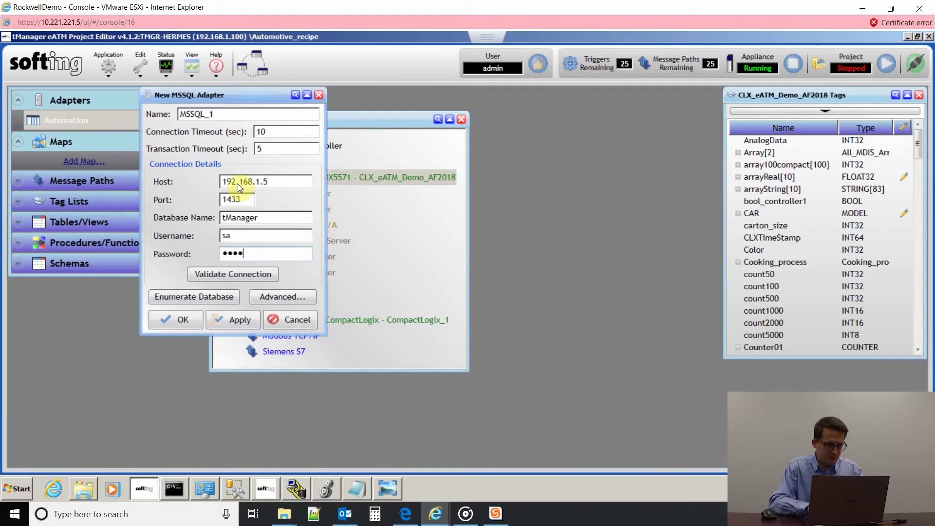
click(233, 276)
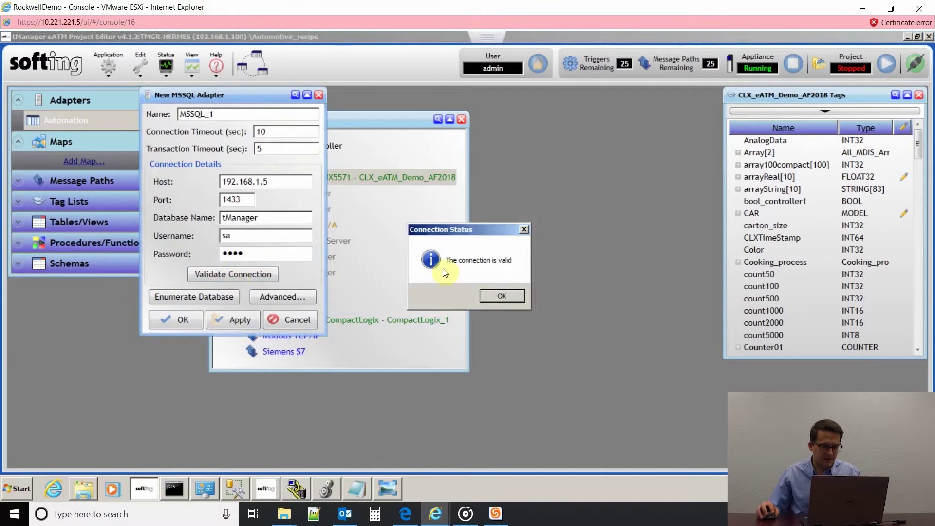
Step: Save the validated MSSQL_1 adapter and open the tManager database enumeration list
click(504, 297)
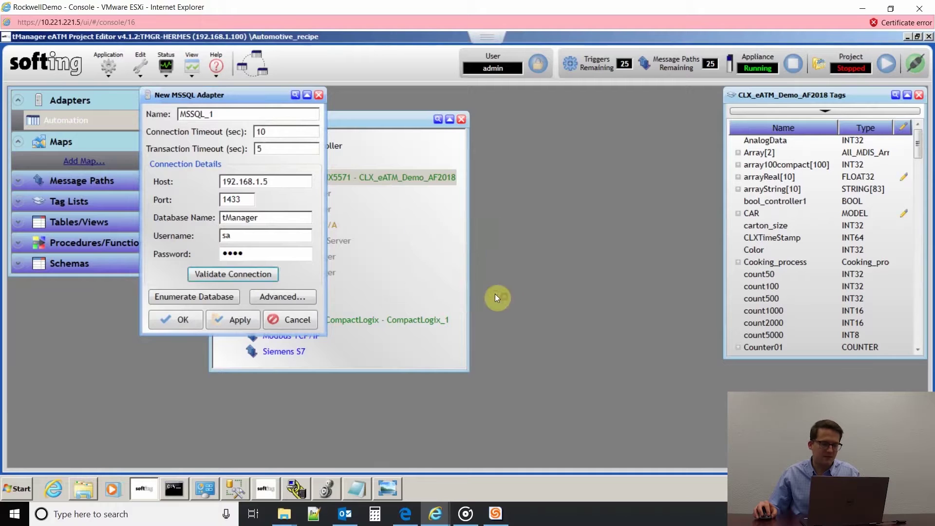
click(220, 297)
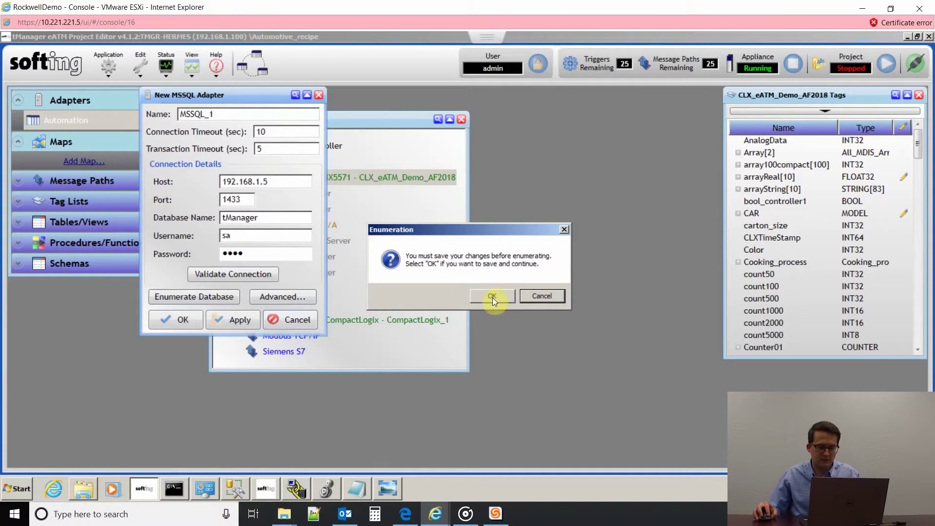
click(492, 296)
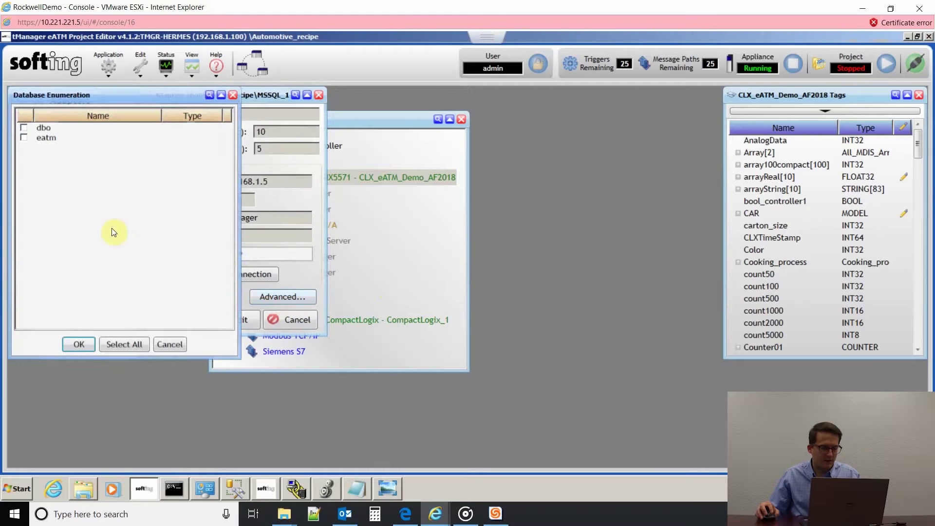
Step: Check the dbo and eatm schemas and select all their tables, procedures and functions
click(22, 127)
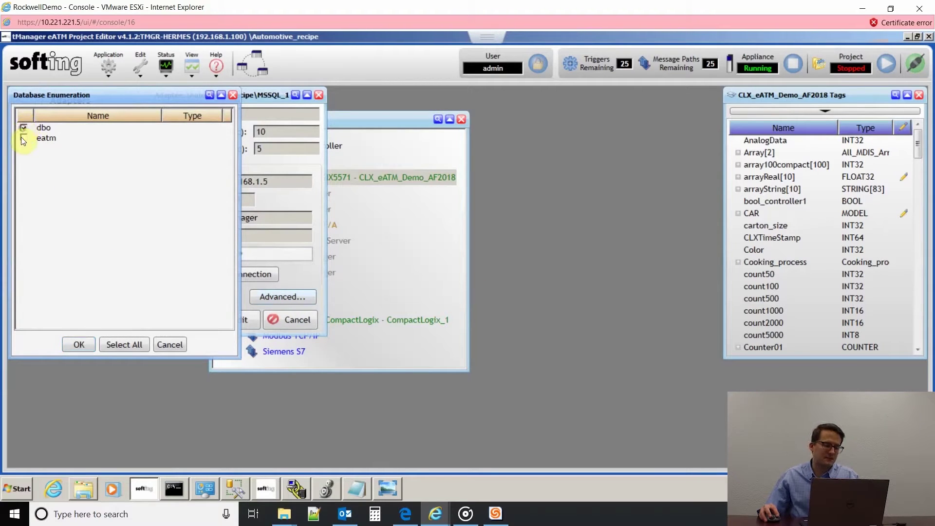
click(22, 139)
click(127, 345)
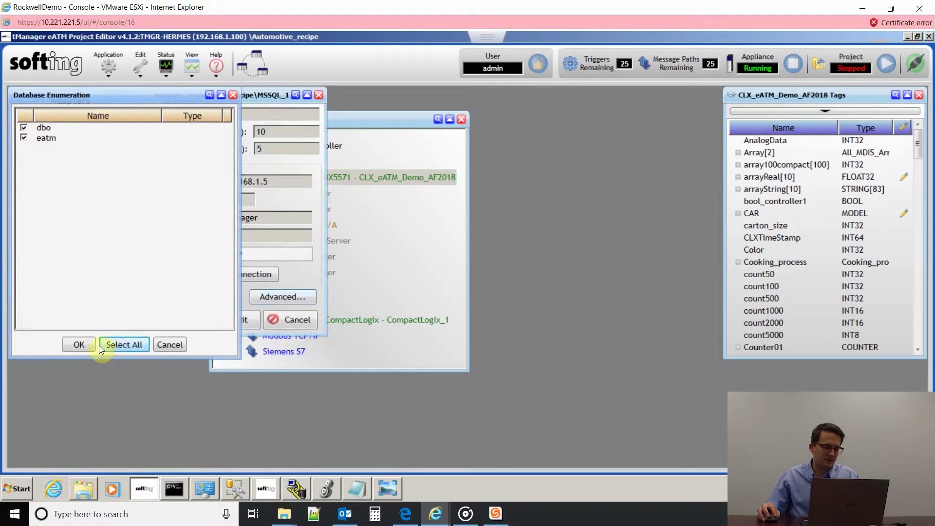
click(123, 345)
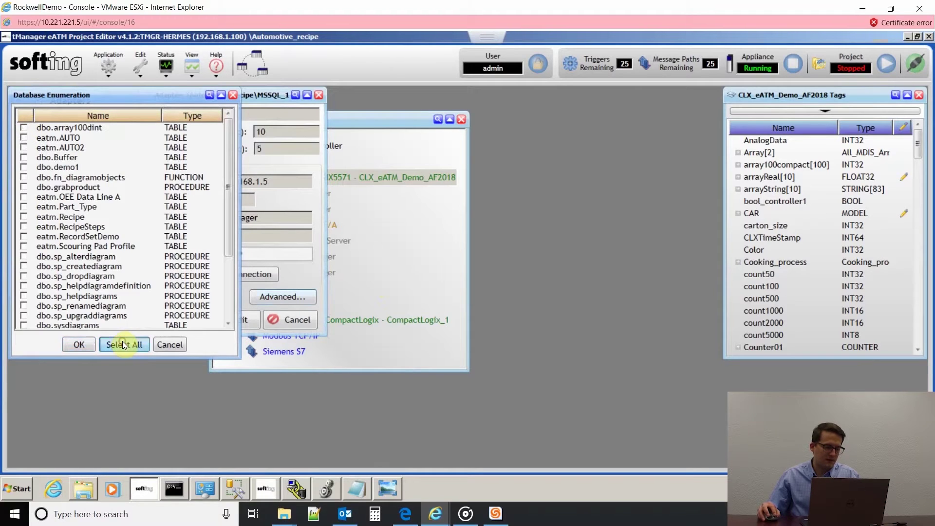
Step: Enumerate the selected database objects into the project and expand Tables/Views
click(80, 349)
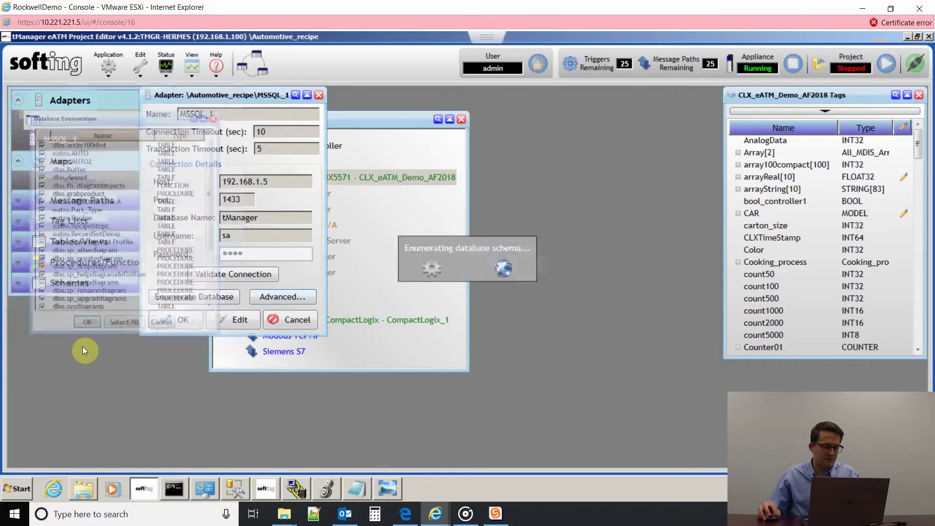
click(524, 289)
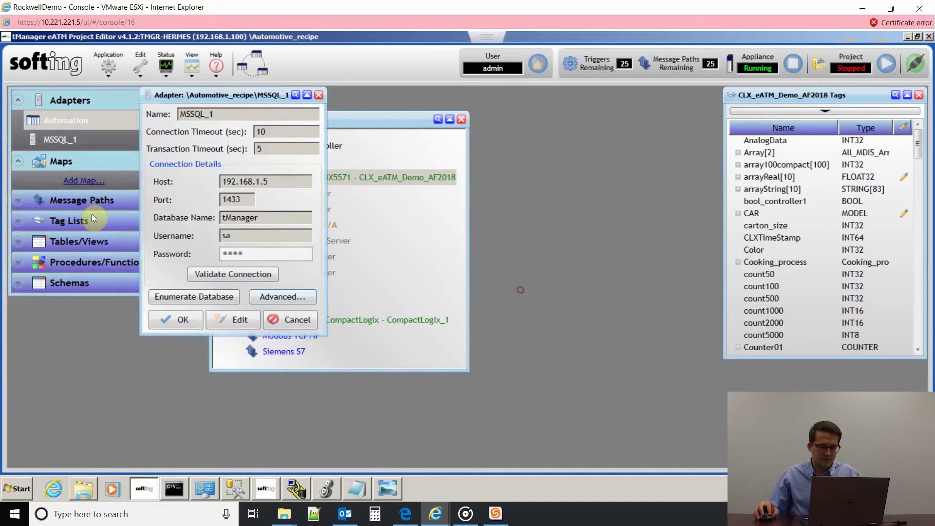
click(19, 244)
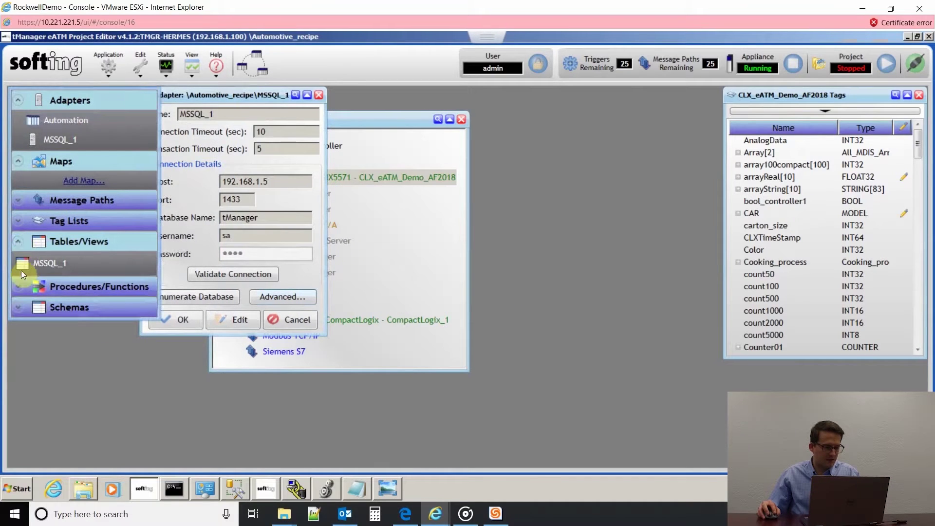
Step: Review the eatm.AUTO columns in the MSSQL_1 table columns window, then close it
double_click(32, 263)
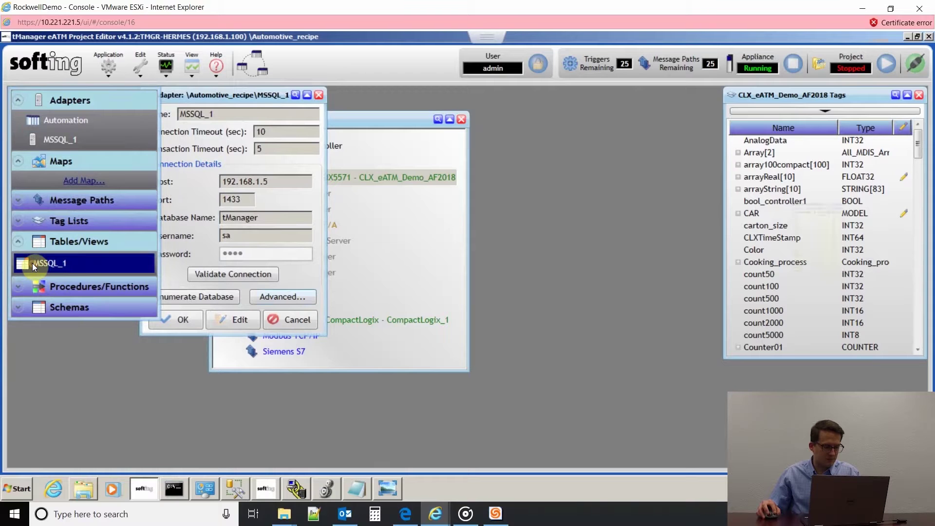
drag(777, 110, 146, 193)
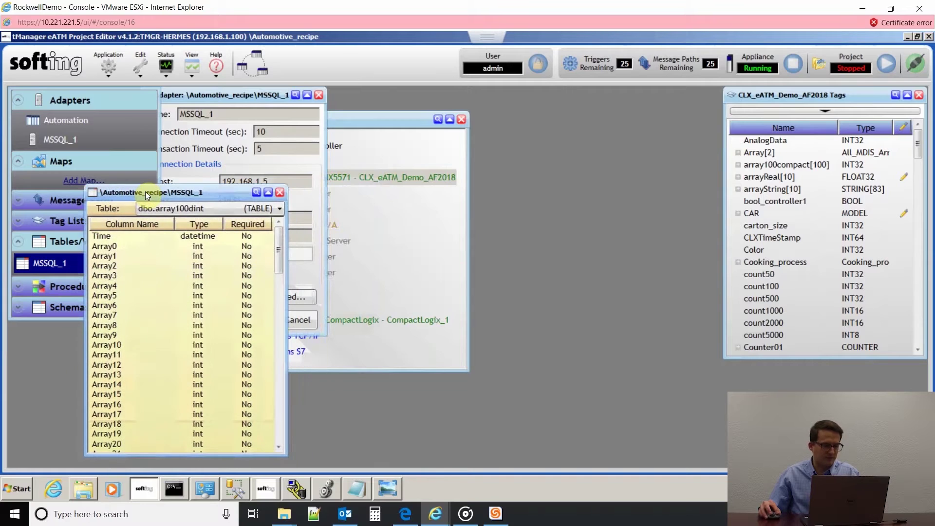
click(208, 206)
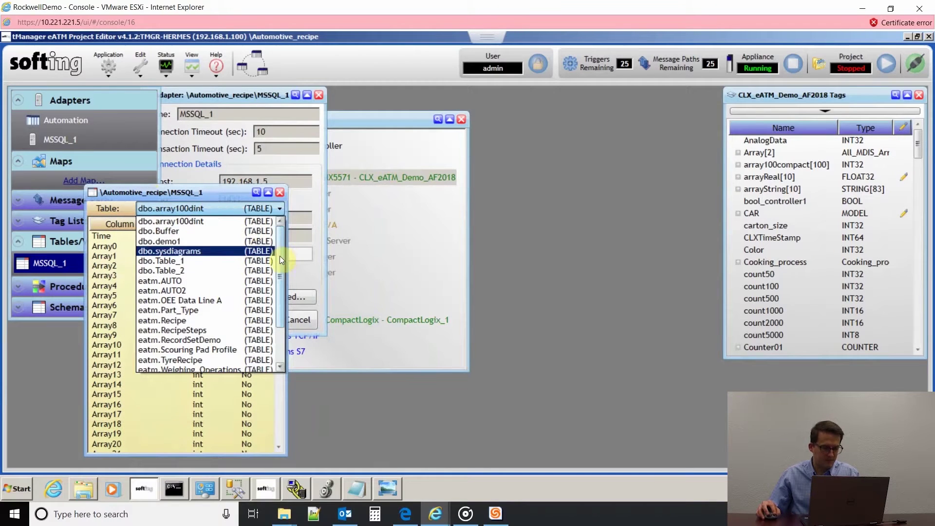
scroll(279, 300, down, 2)
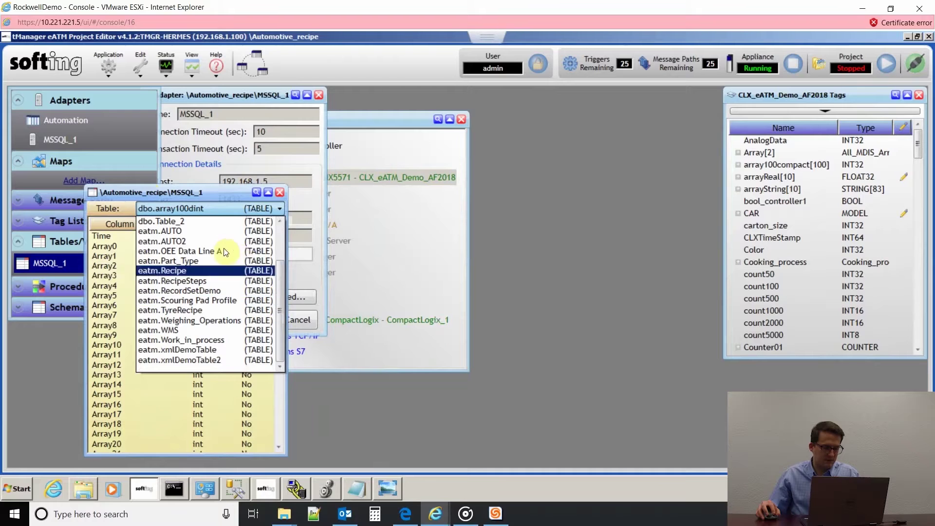
click(204, 230)
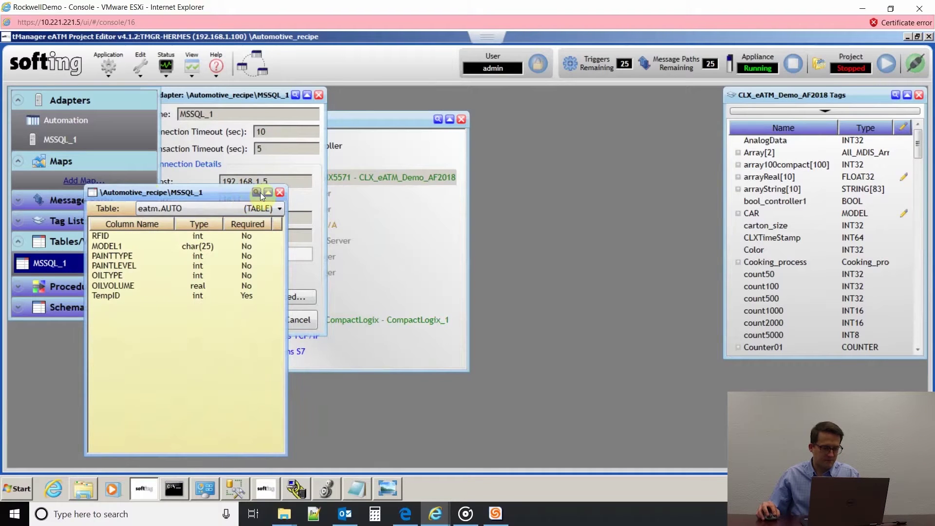
click(280, 193)
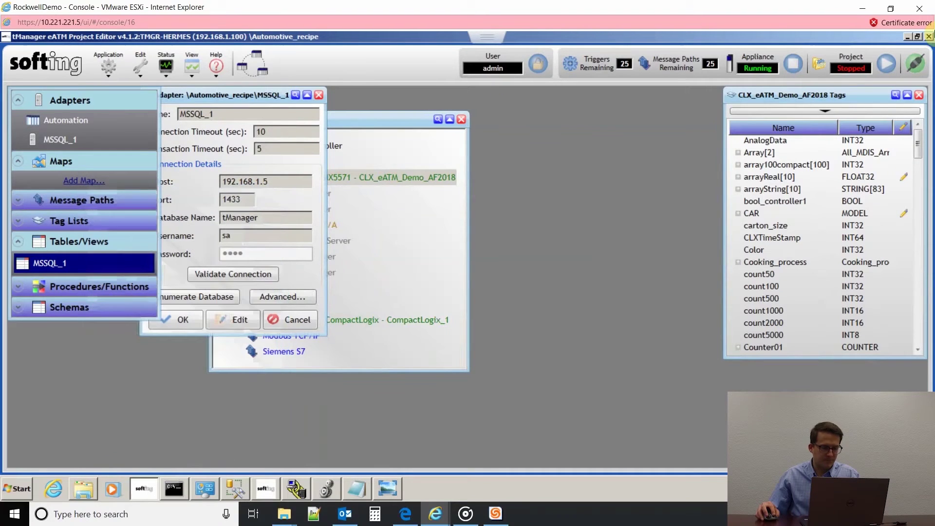
Step: Close the controller tag list, inspect eatm.AUTO's 10 rows in Management Studio, then return to tManager
click(919, 95)
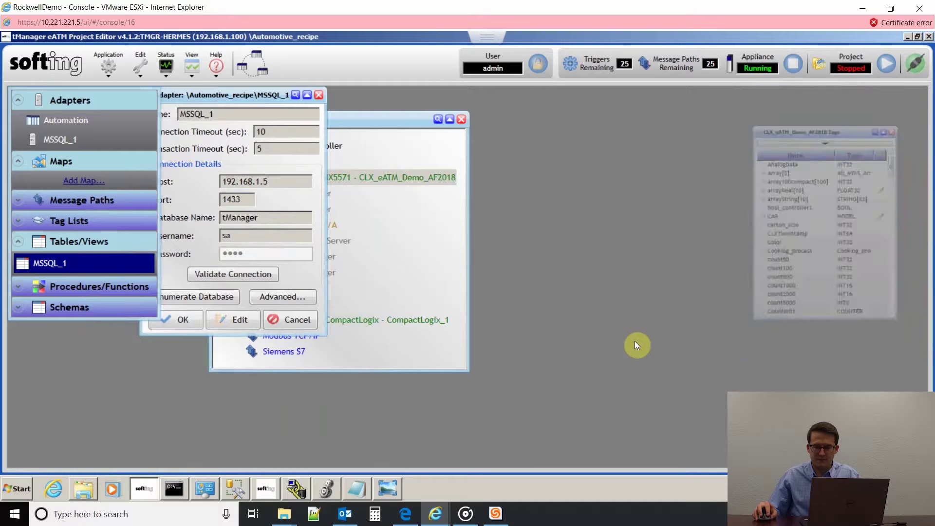
click(238, 486)
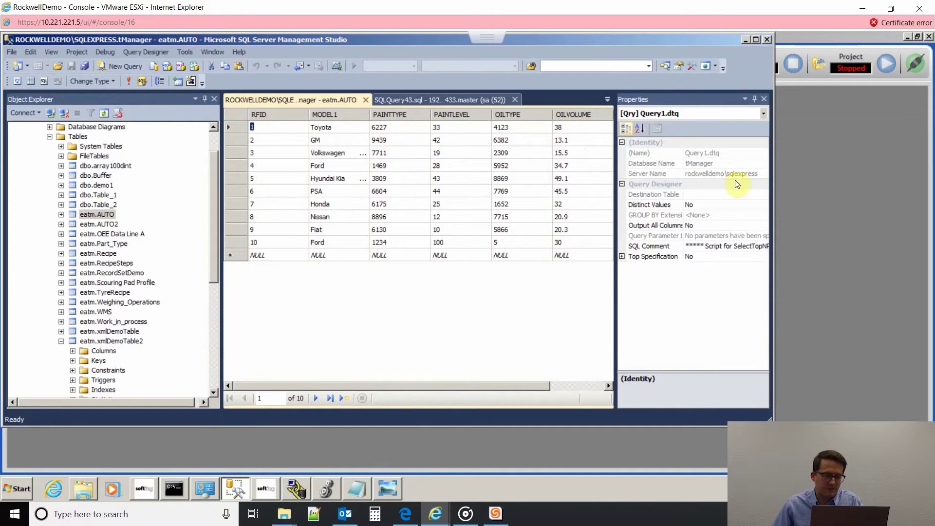
click(805, 172)
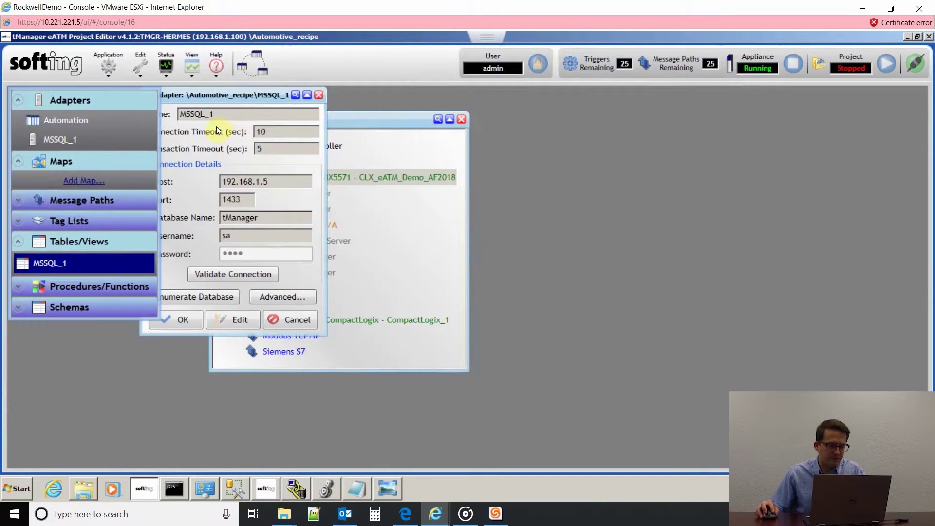
Step: Create a new DB Select message path, Path_1, and move its dialog aside
click(16, 201)
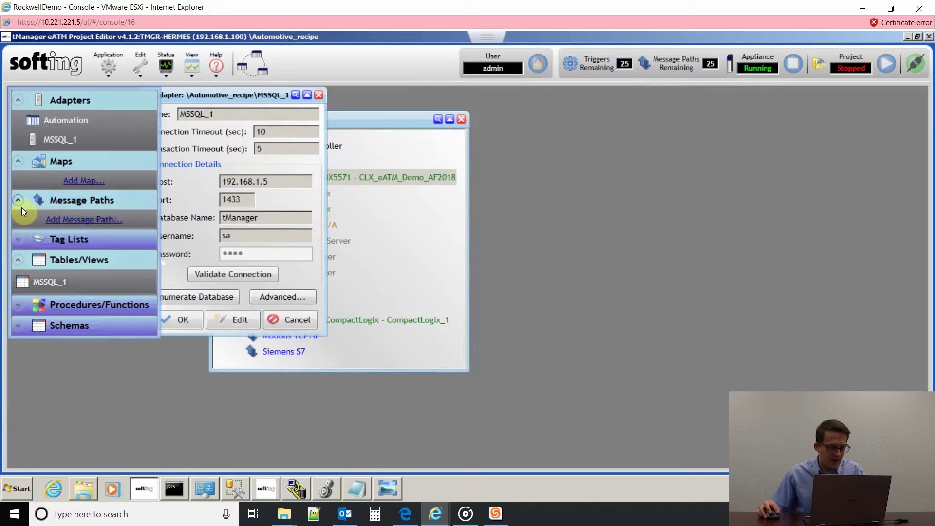
click(69, 219)
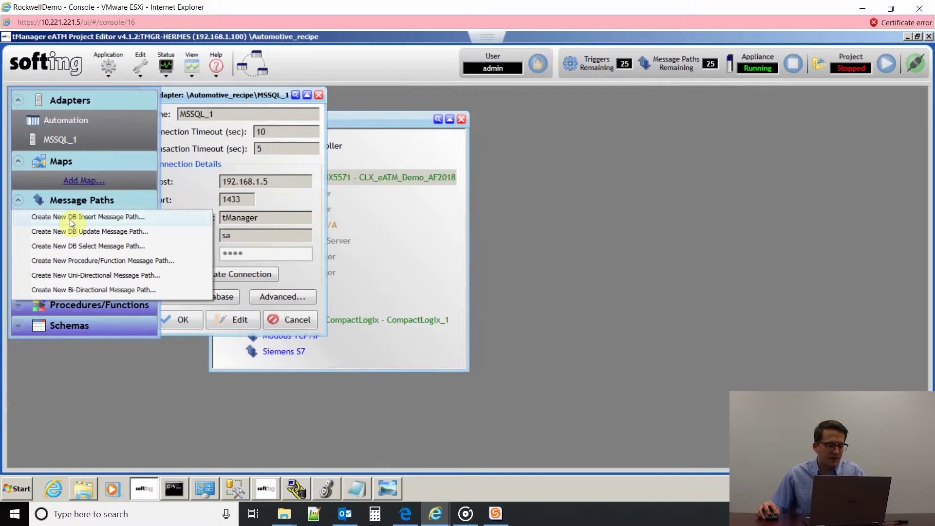
click(82, 246)
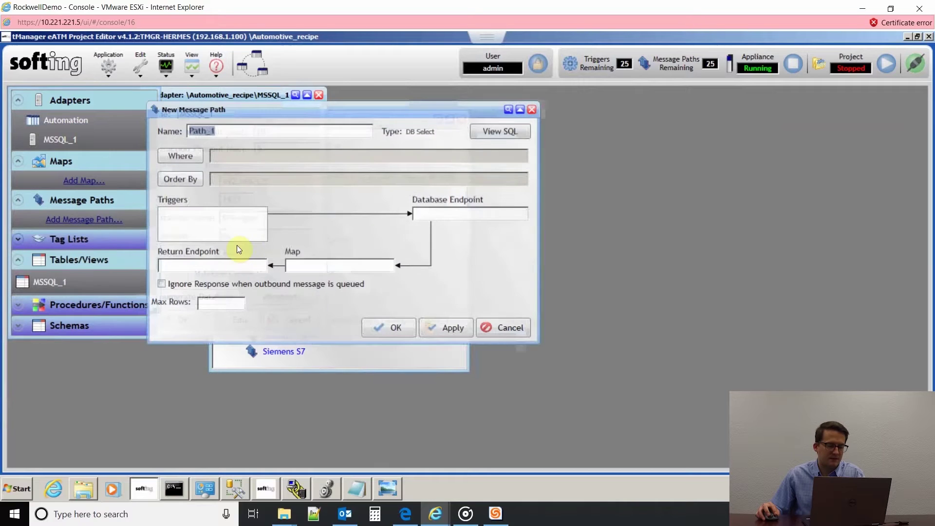
drag(340, 111, 458, 155)
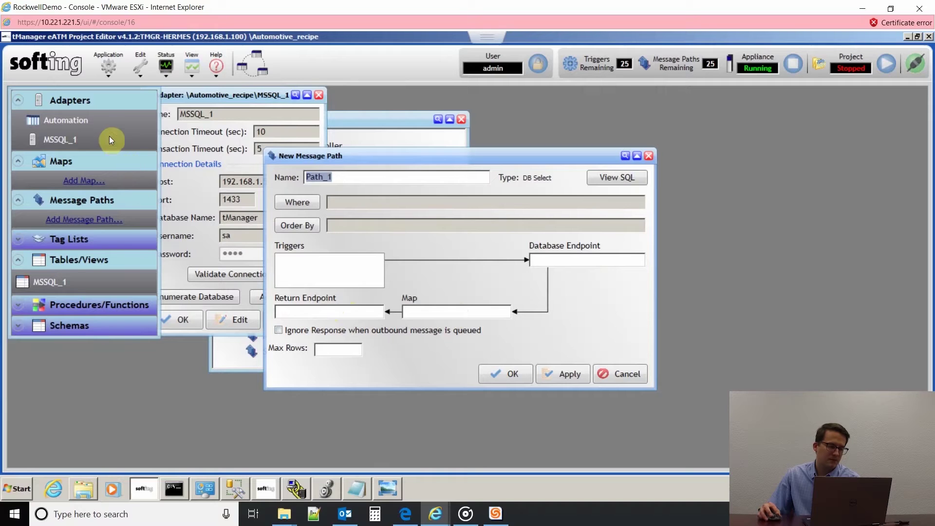
click(77, 122)
Step: Create a trigger named RFID on the Automation adapter with a 250 ms scan period
right_click(80, 121)
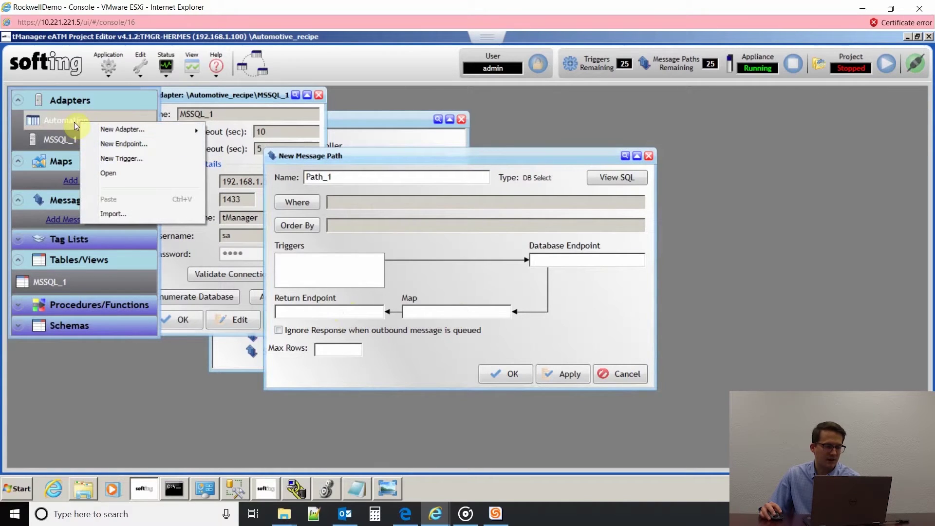
click(120, 159)
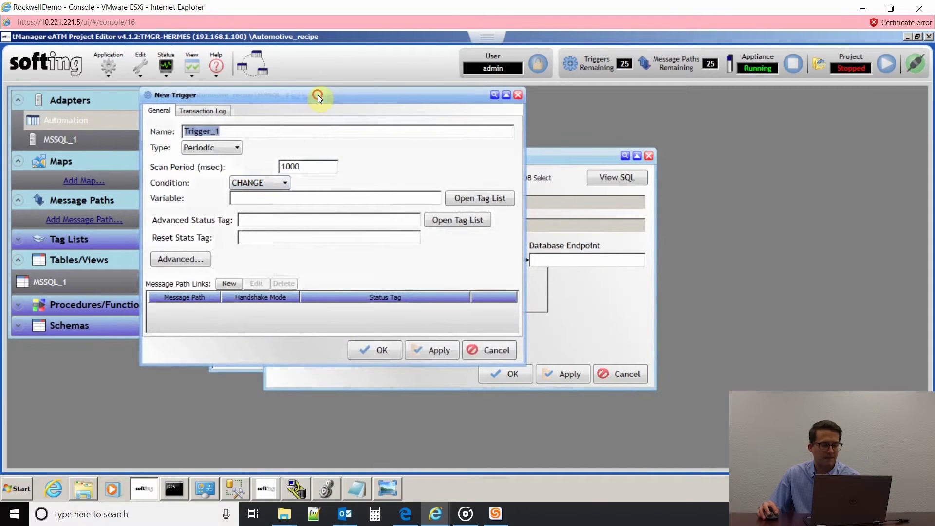
drag(317, 95, 384, 112)
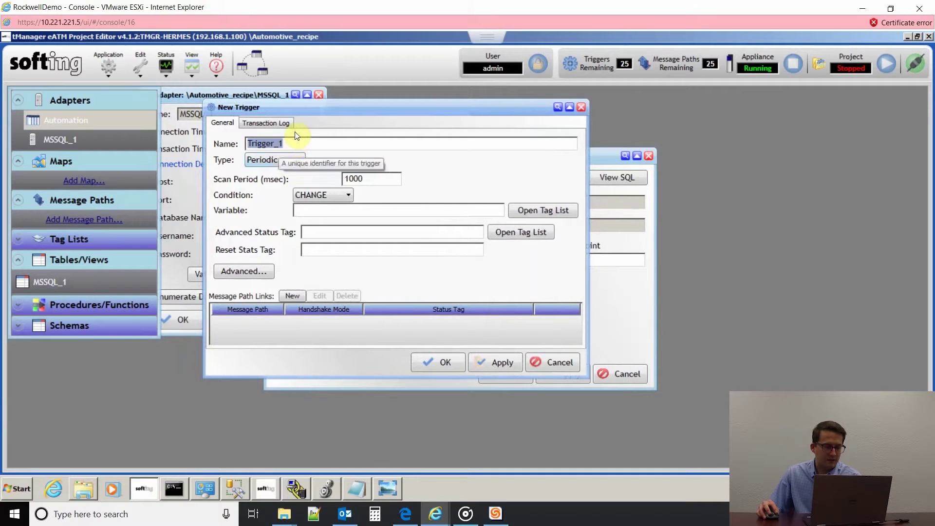
text(r)
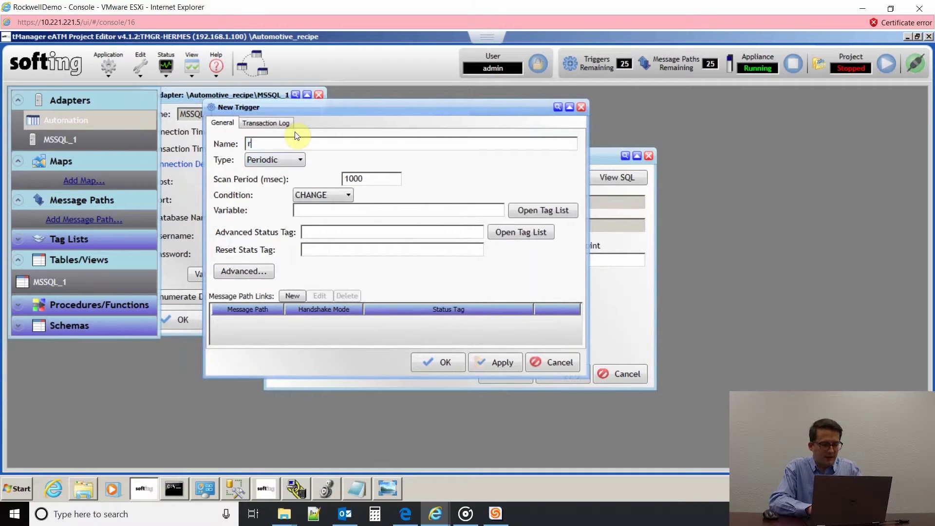
text(fid)
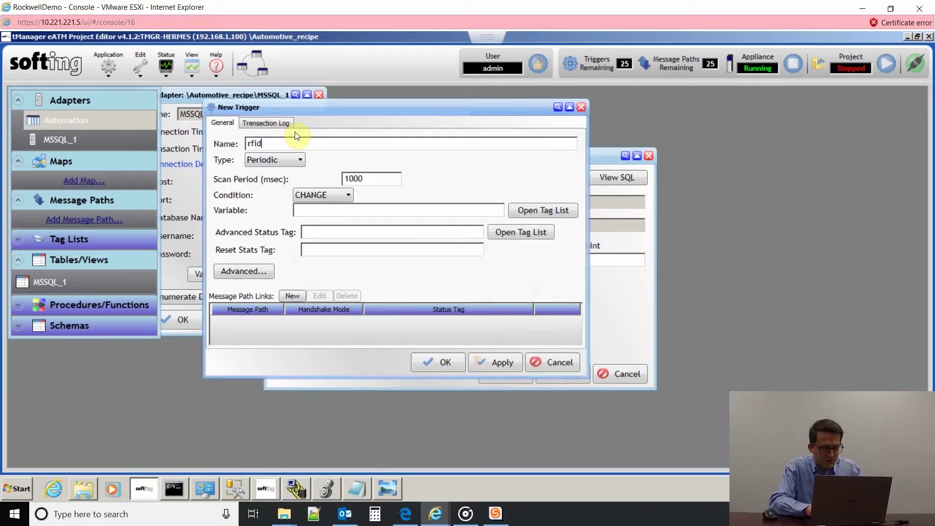
key(BackSpace)
key(BackSpace)
key(BackSpace)
key(BackSpace)
text(RFID)
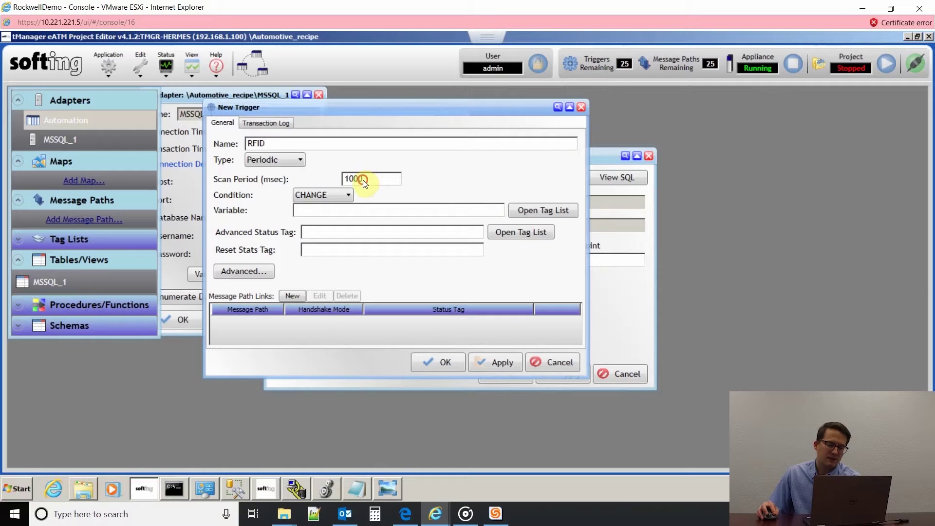
double_click(359, 179)
text(2)
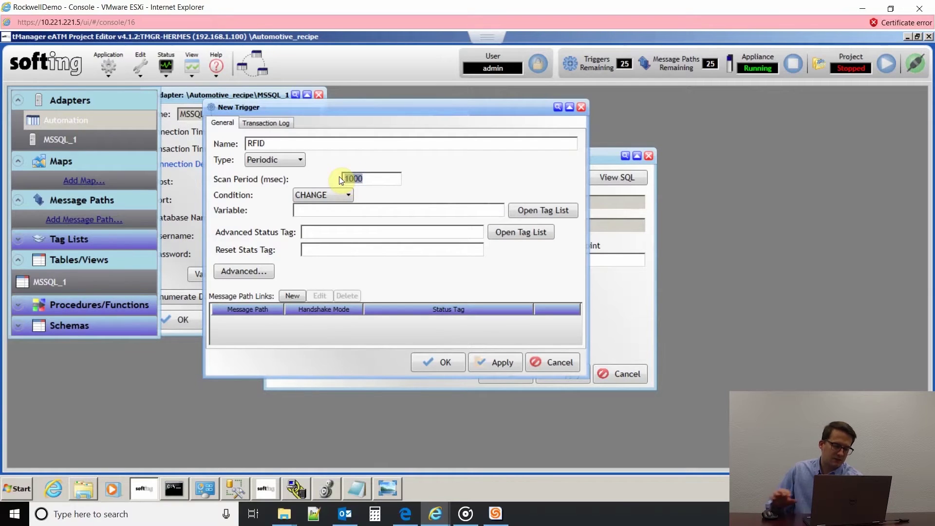
text(50)
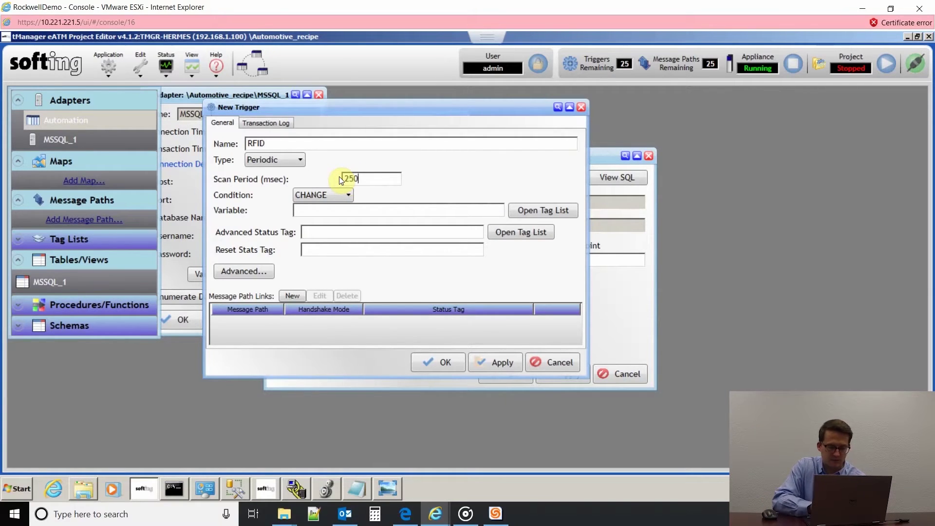
Step: Set the trigger variable to CLX_eATM_Demo_AF2018\CAR.RFID and save the trigger
click(534, 211)
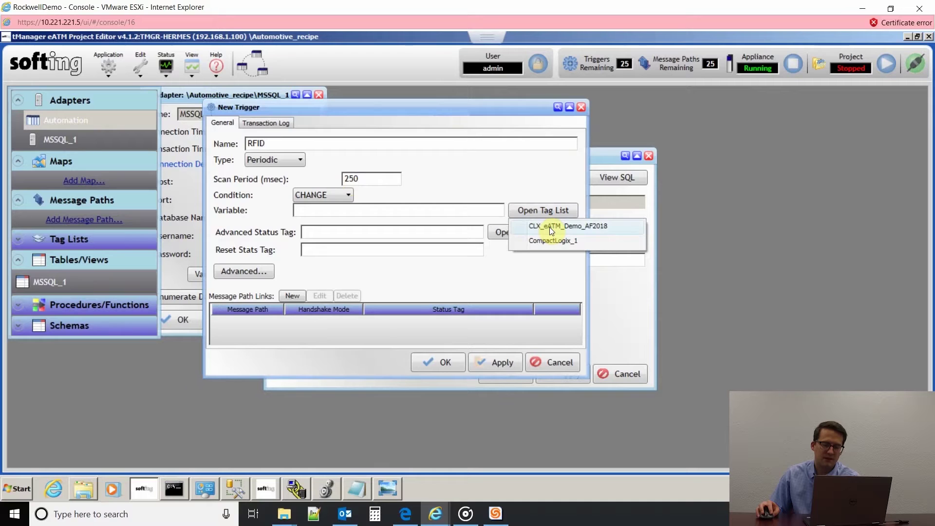
click(550, 227)
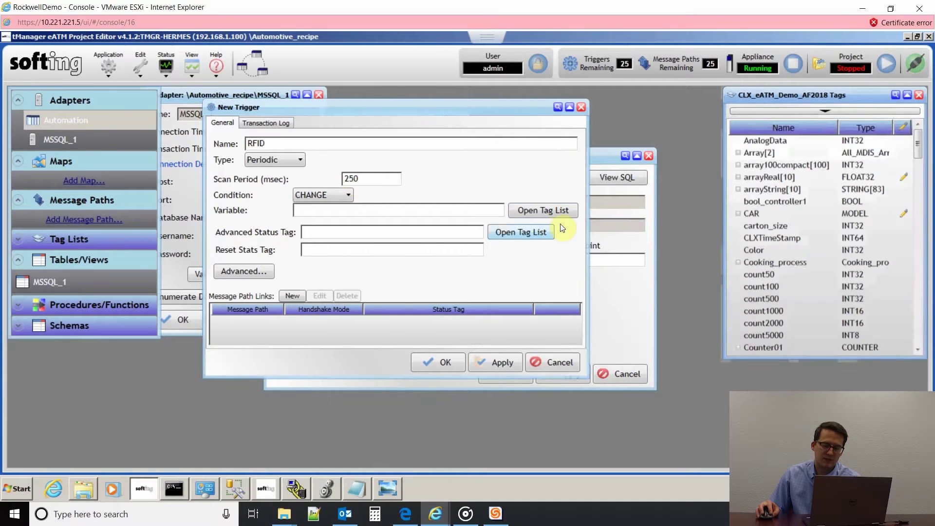
click(738, 213)
click(767, 225)
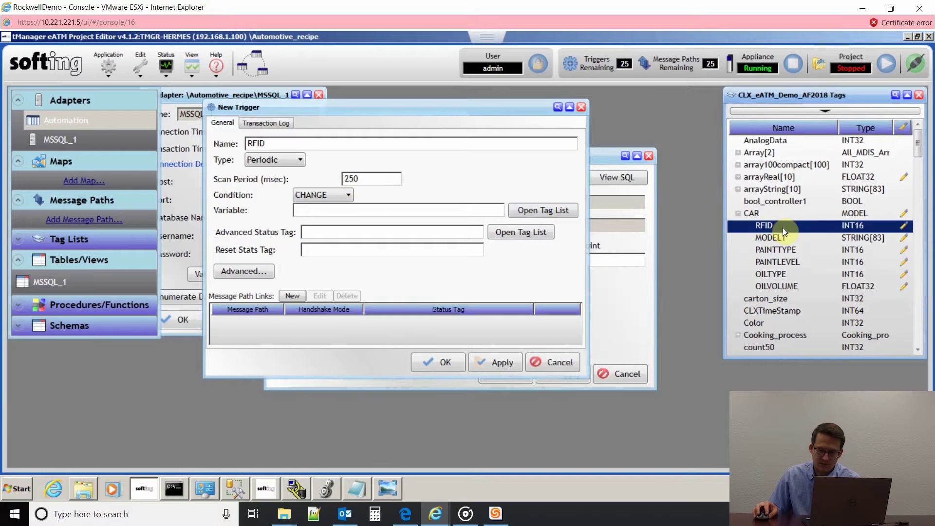
drag(694, 217, 426, 210)
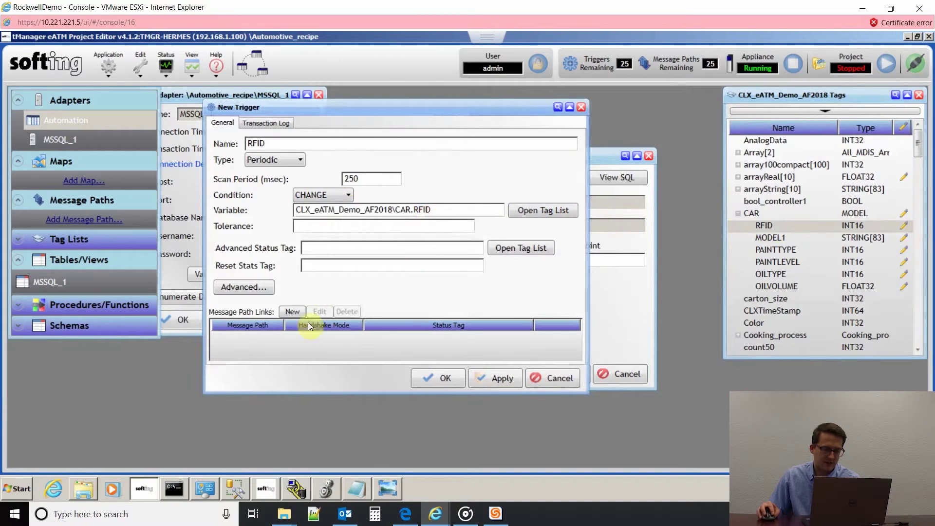
click(444, 378)
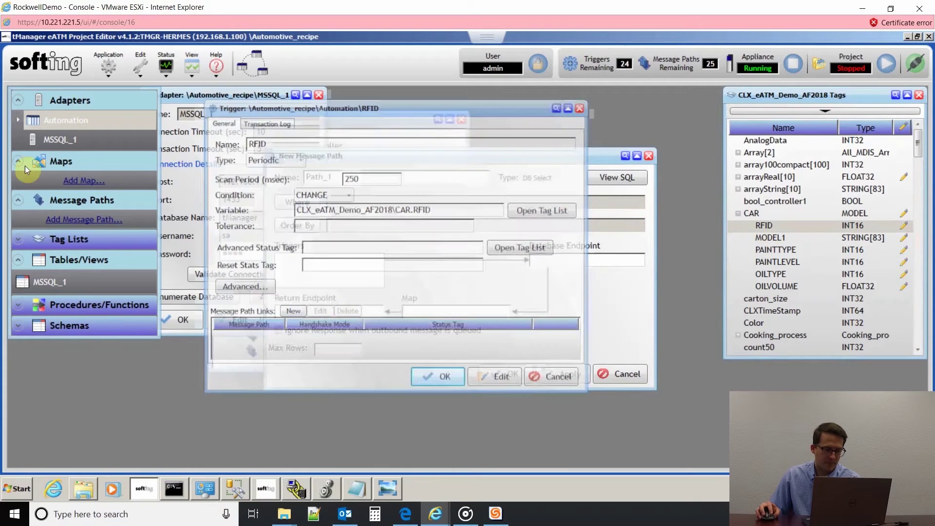
Step: Add the Automation adapter's RFID trigger to Path_1
click(17, 120)
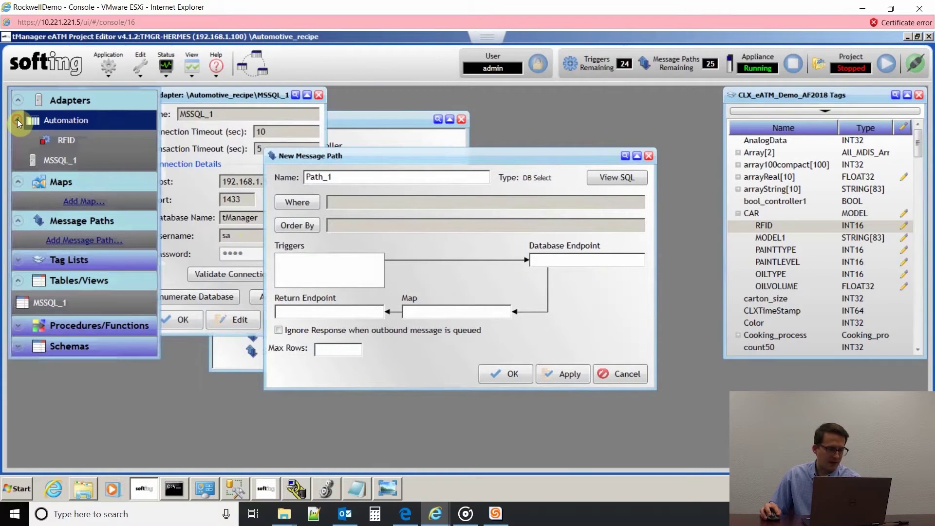
click(59, 141)
drag(59, 141, 317, 257)
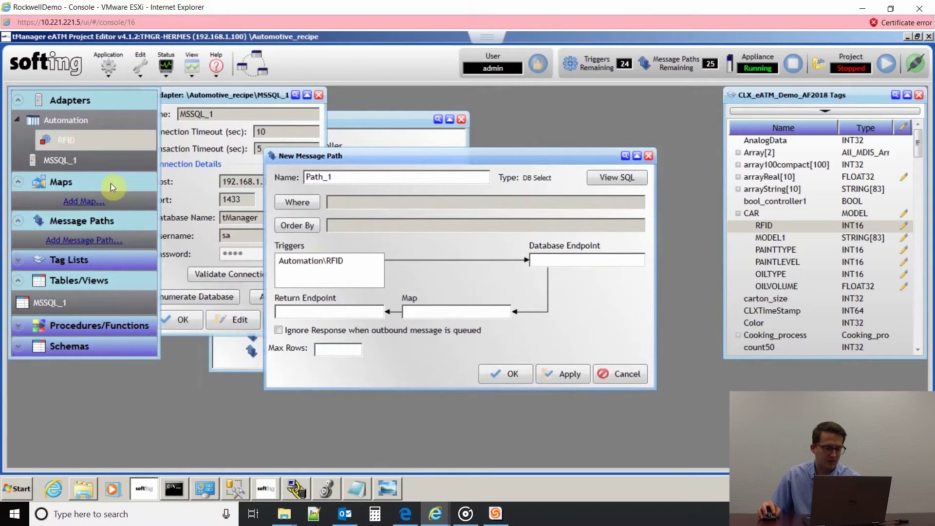
Step: Create a new endpoint, Endpoint_1, on the MSSQL_1 adapter
click(56, 160)
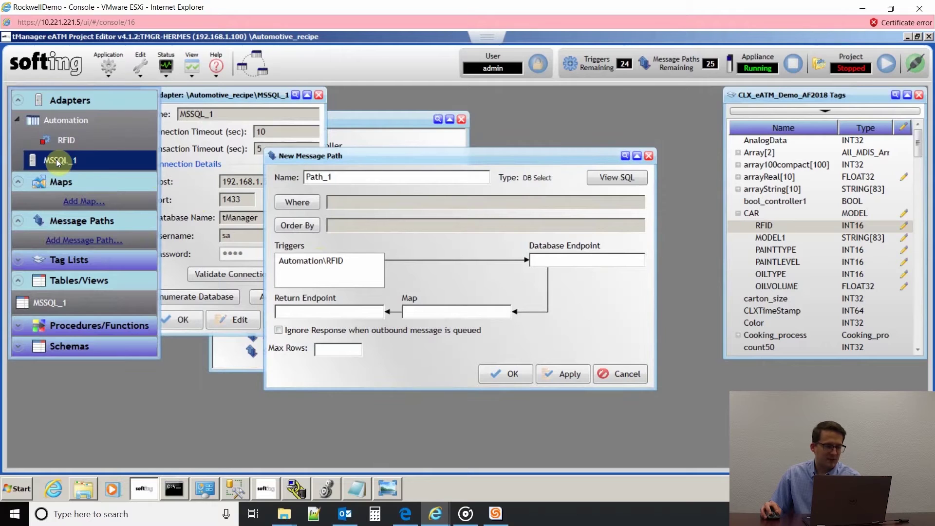
right_click(57, 159)
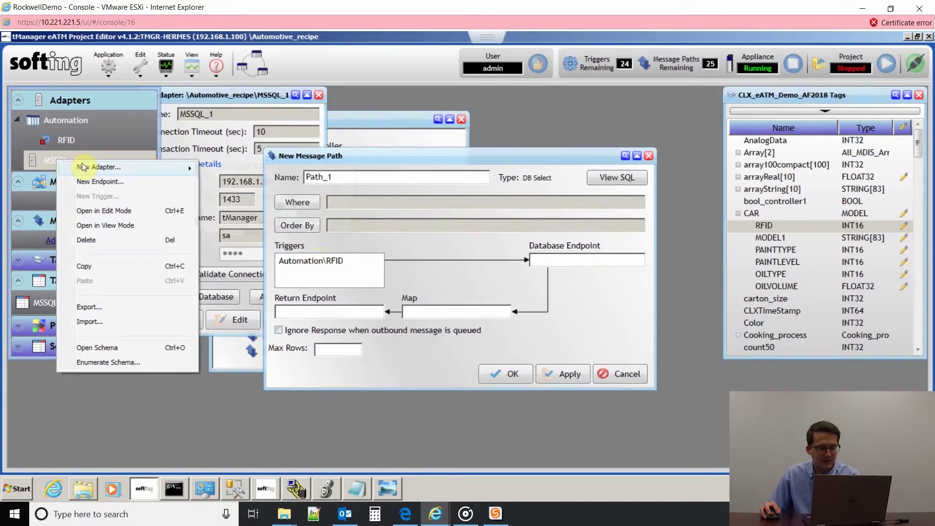
mouse_move(83, 167)
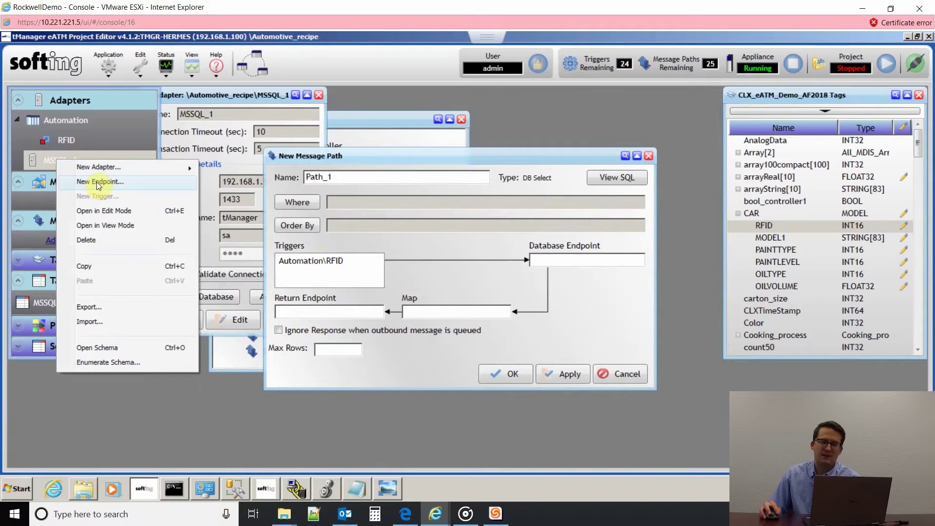
click(98, 183)
click(276, 271)
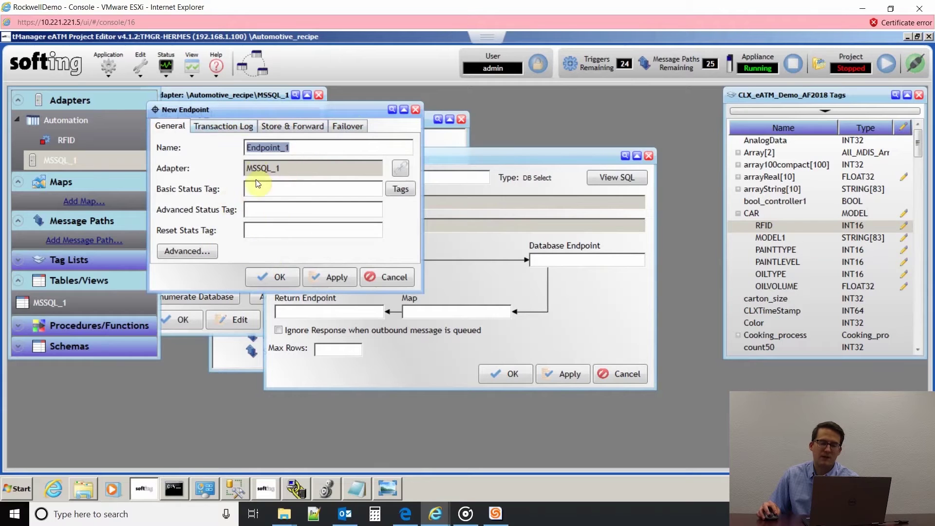
click(278, 277)
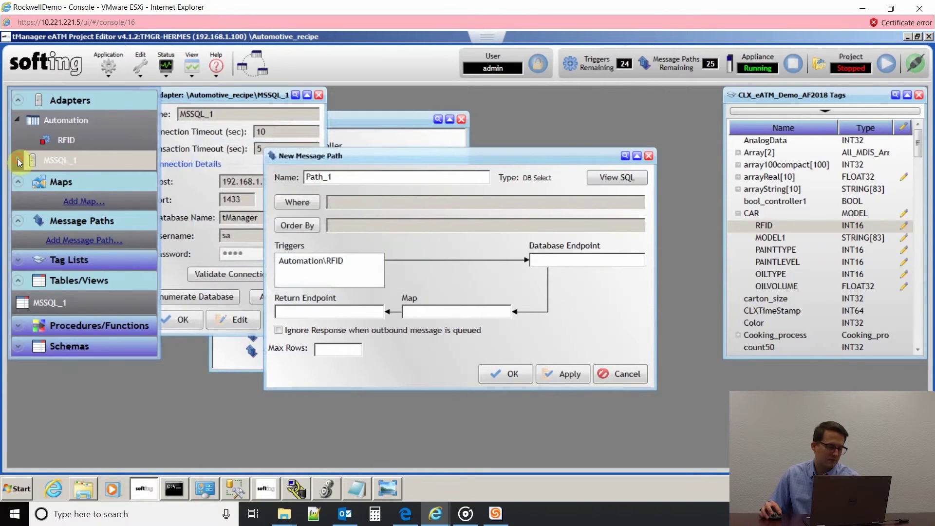
Step: Set Path_1's Database Endpoint to \Automotive_recipe\MSSQL_1\Endpoint_1
click(18, 159)
click(72, 182)
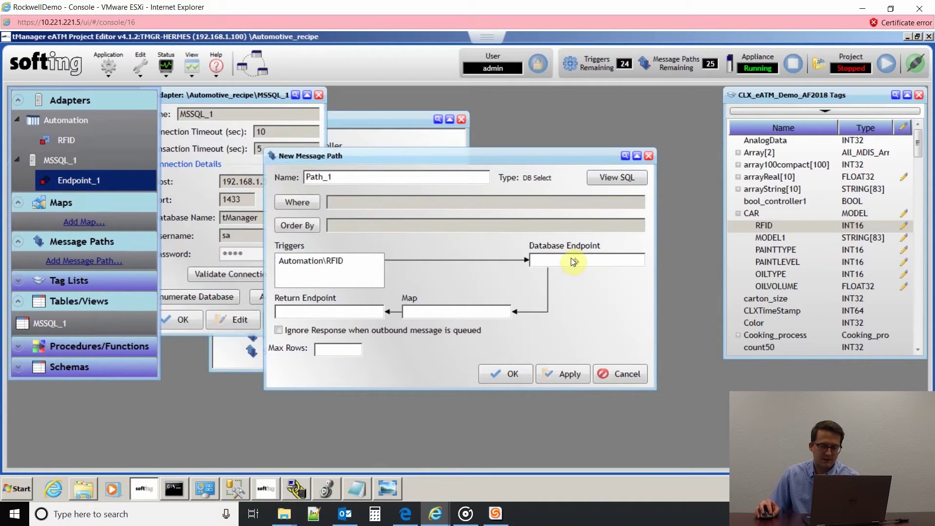
drag(571, 258, 570, 257)
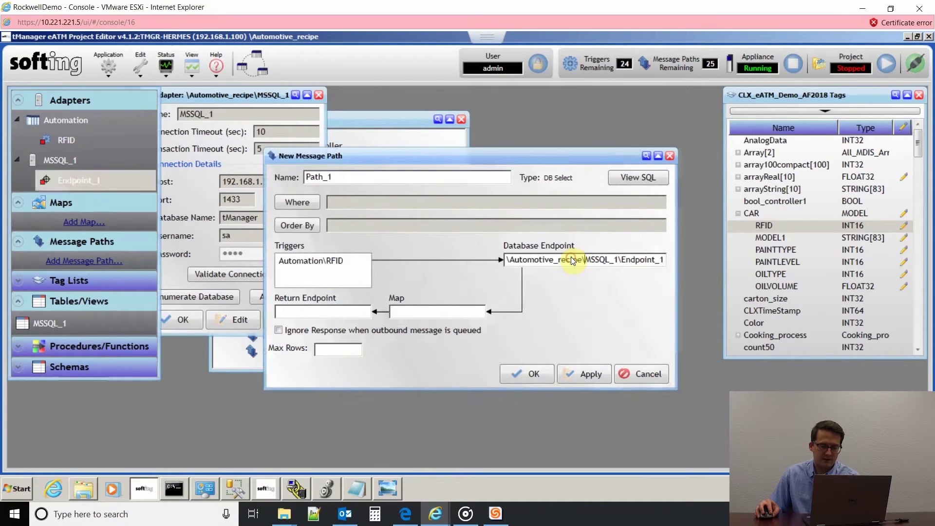
click(91, 223)
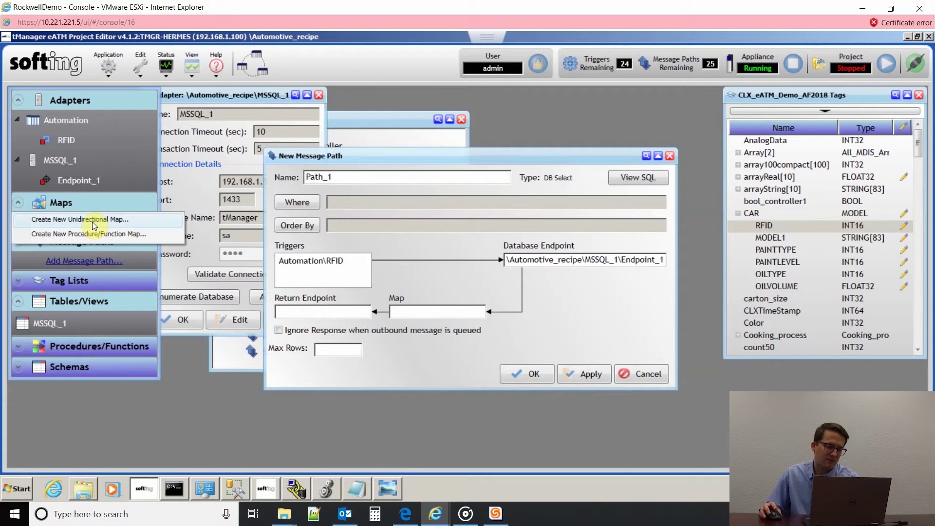
Step: Create a unidirectional map with eatm.AUTO columns MODEL1–OILVOLUME from MSSQL_1 as inputs, keeping only those columns
click(92, 221)
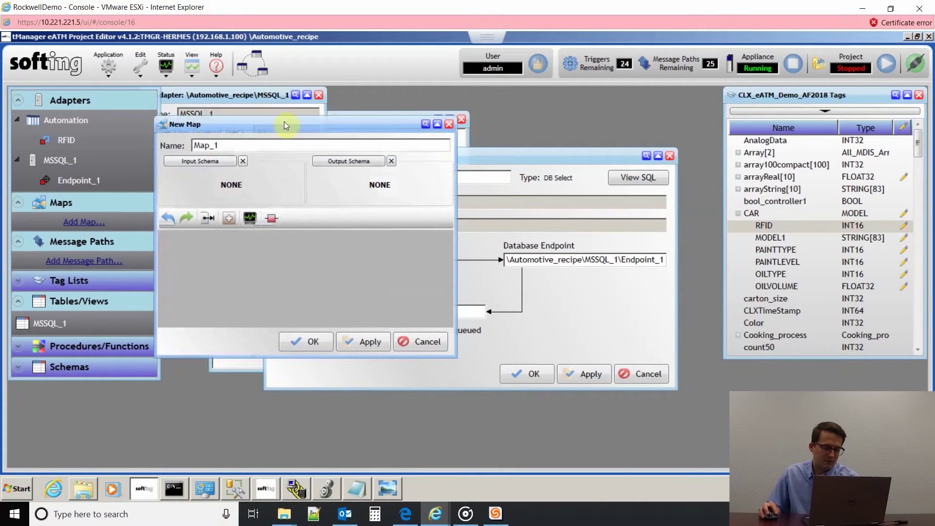
drag(285, 121, 469, 157)
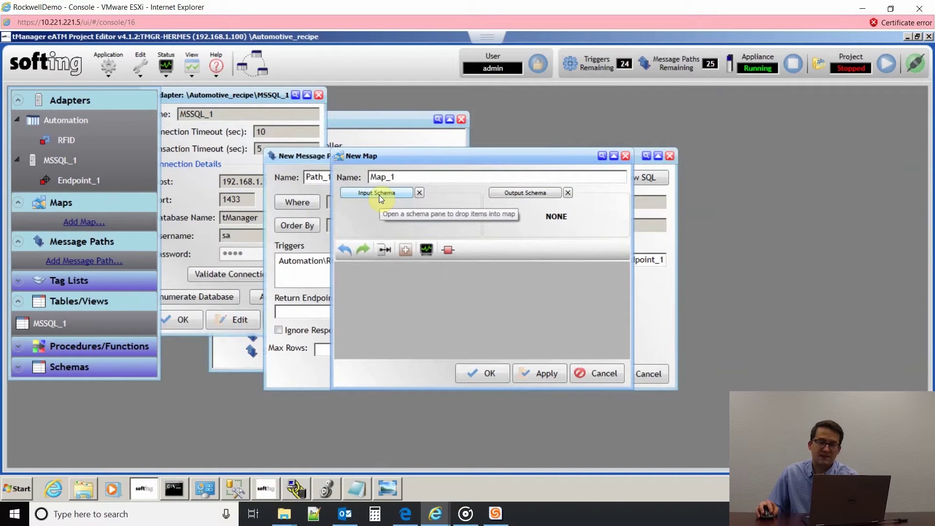
click(378, 195)
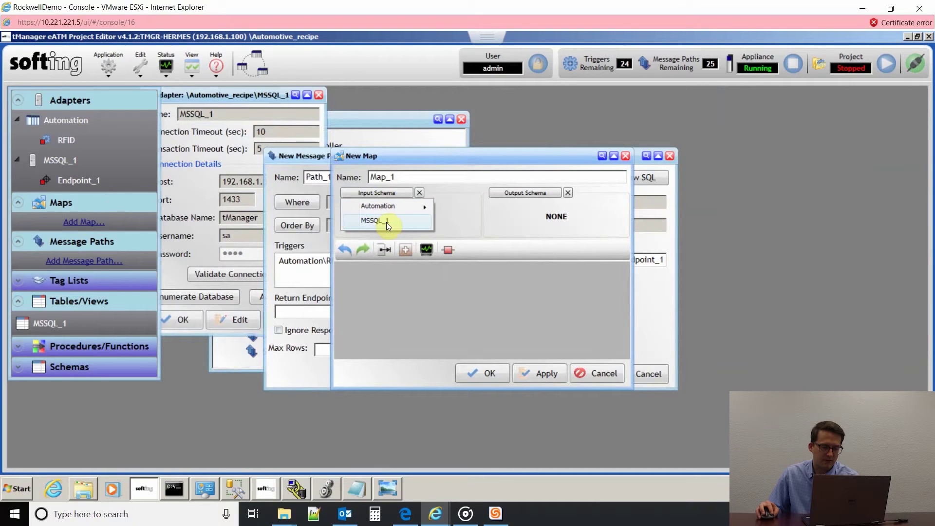
click(386, 222)
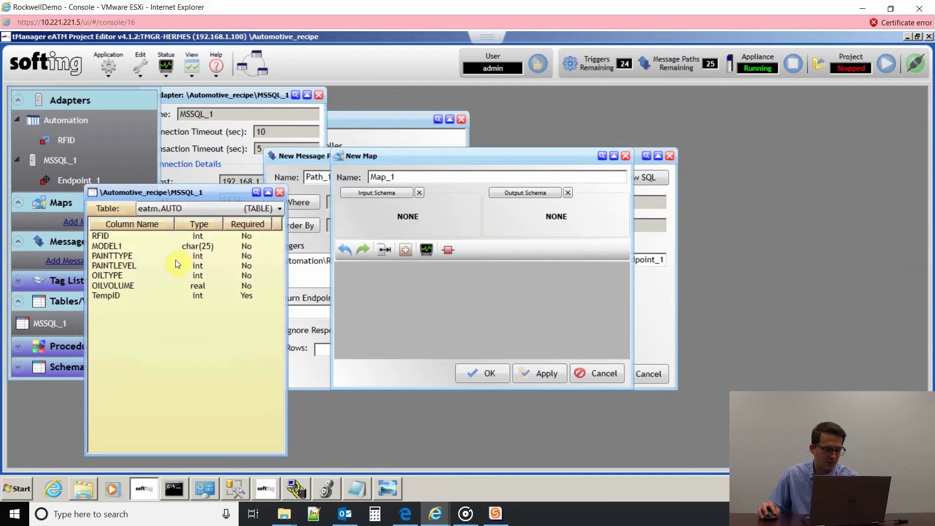
click(138, 246)
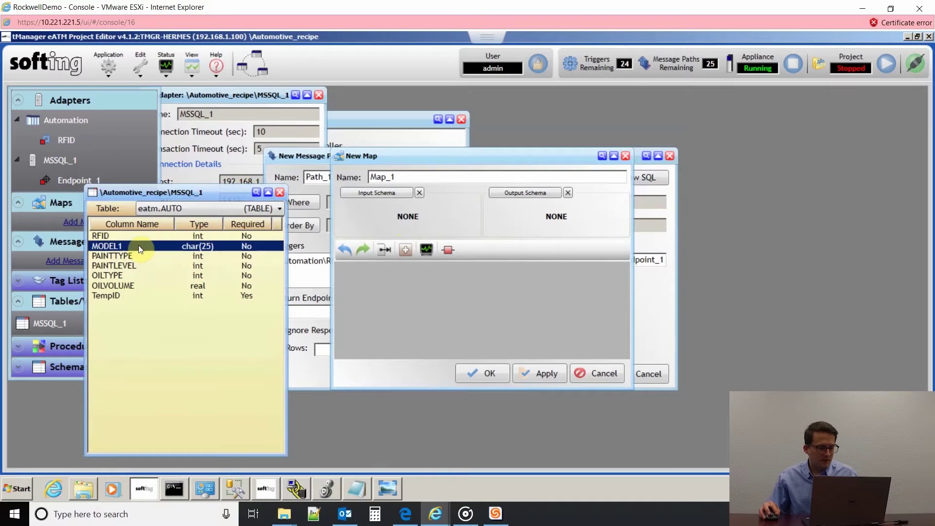
shift+click(136, 286)
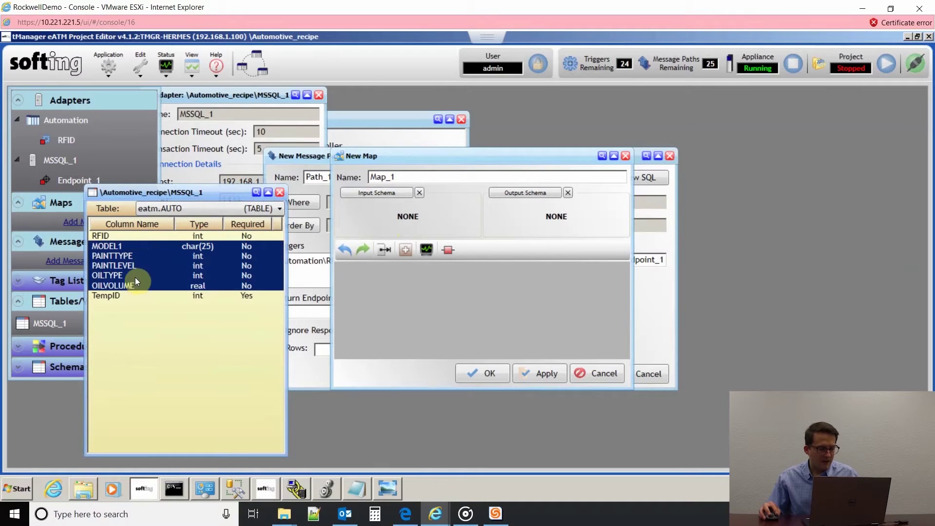
drag(133, 275, 373, 292)
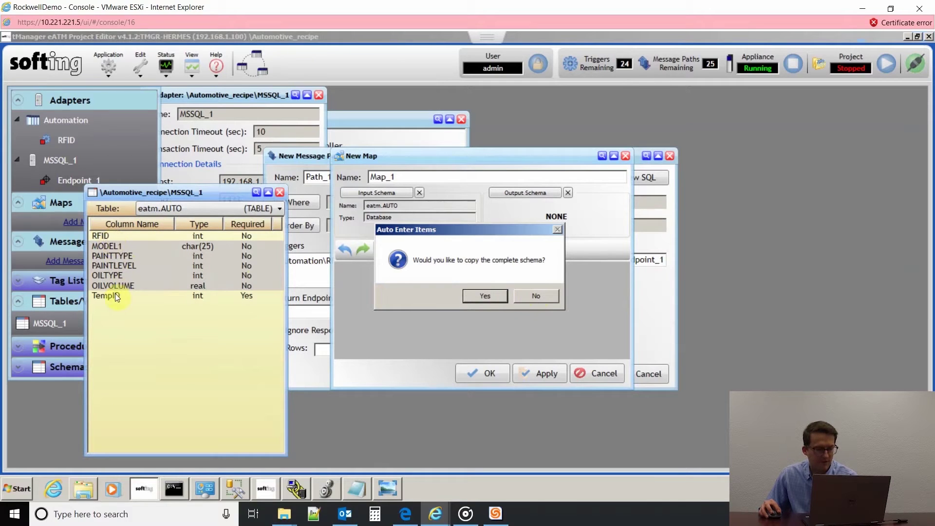
click(529, 298)
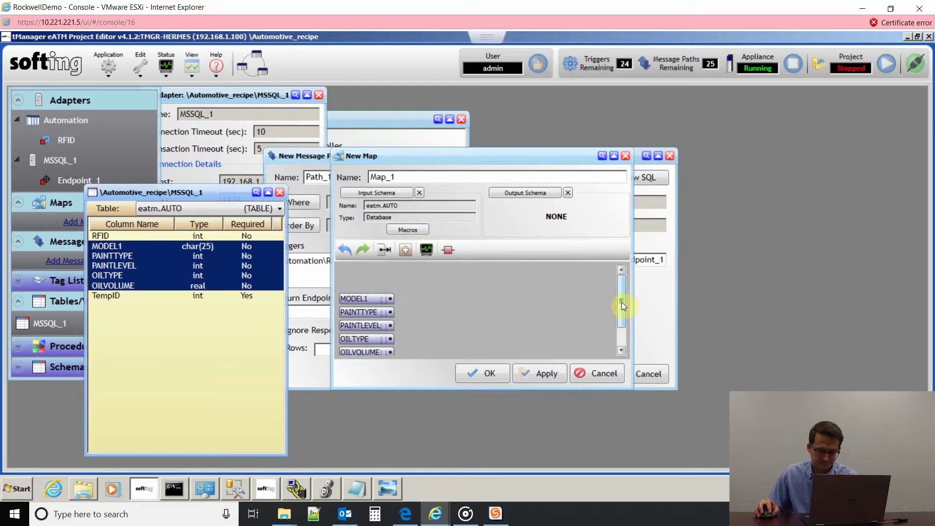
drag(622, 302, 623, 314)
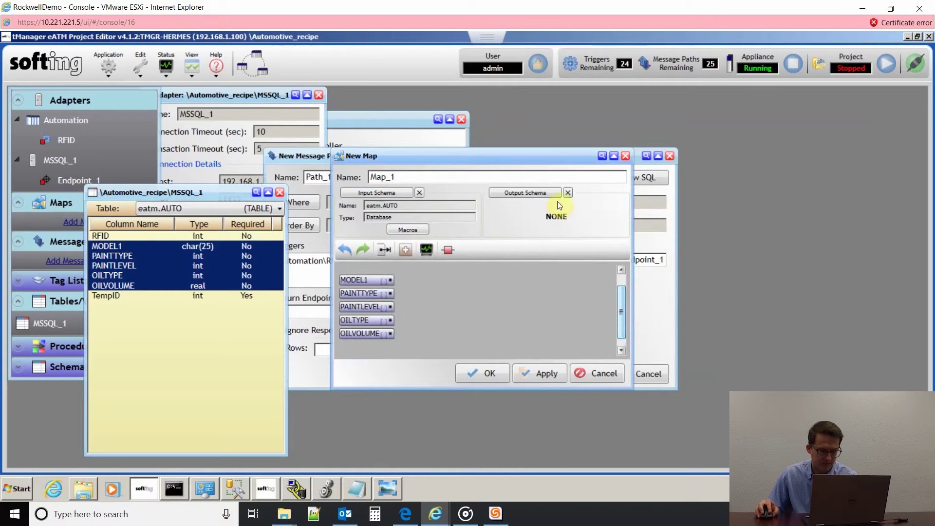
Step: Add the CLX_eATM_Demo_AF2018 CAR tags MODEL1–OILVOLUME as the map's outputs
click(544, 195)
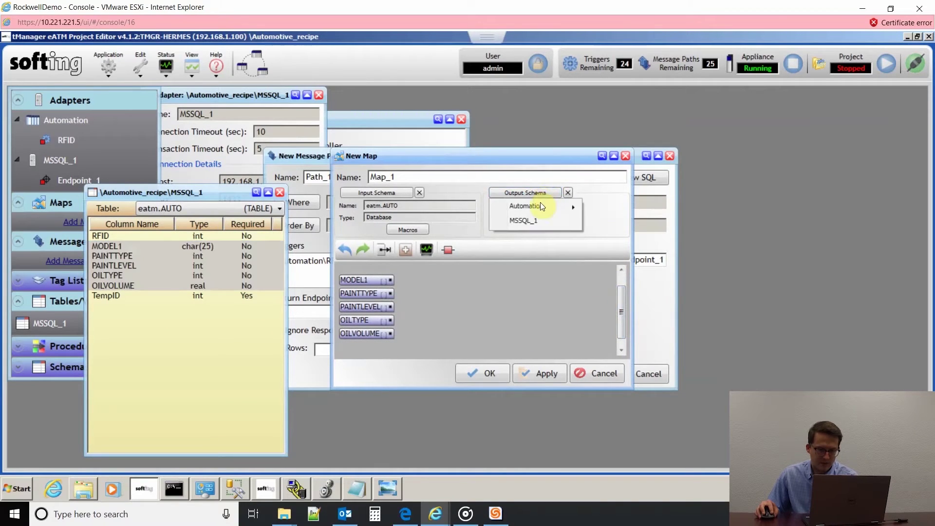
mouse_move(552, 207)
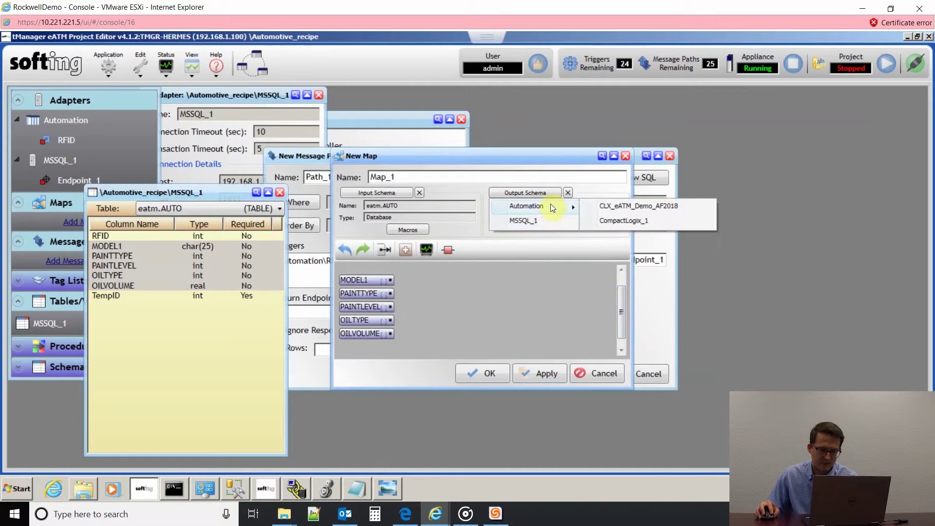
click(625, 209)
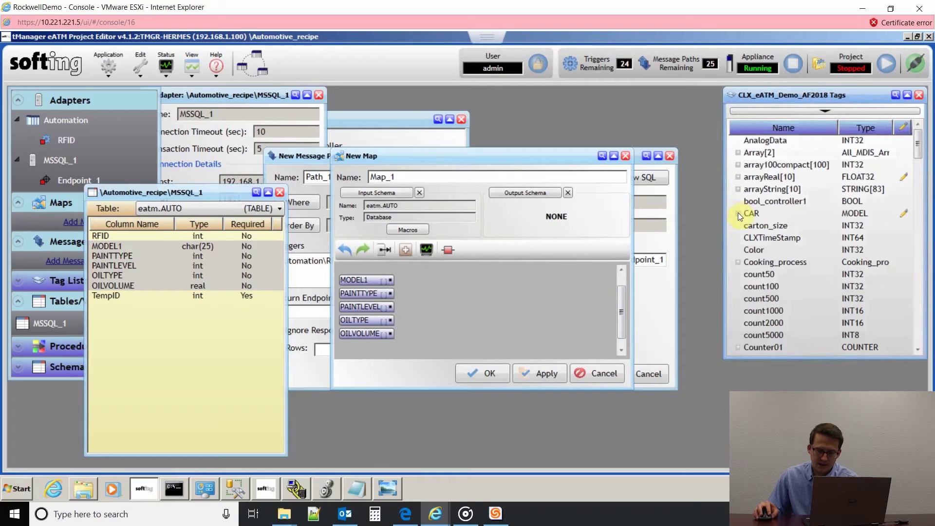
click(738, 213)
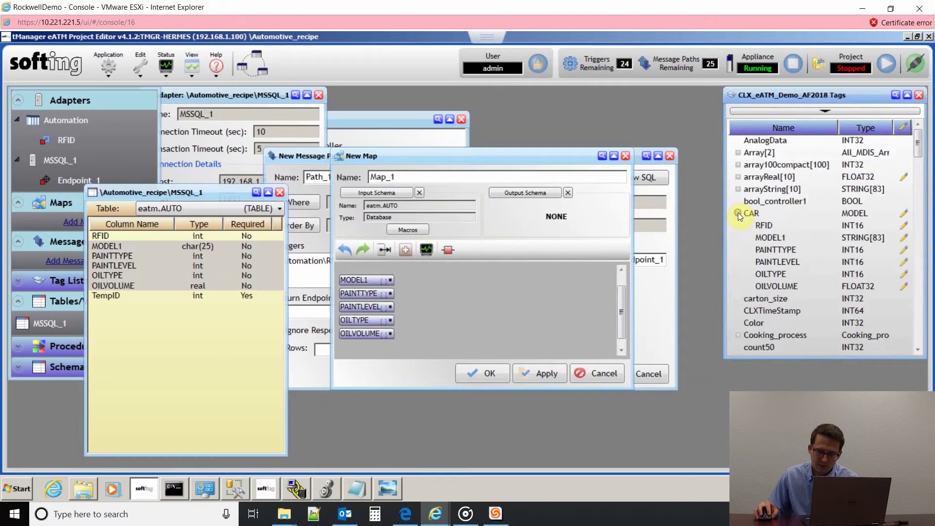
click(776, 236)
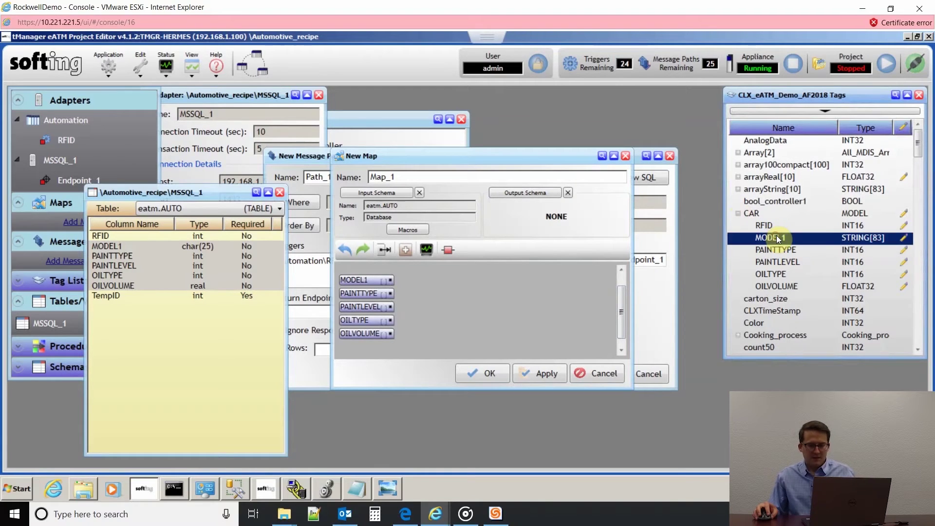
shift+click(786, 285)
drag(788, 271, 545, 293)
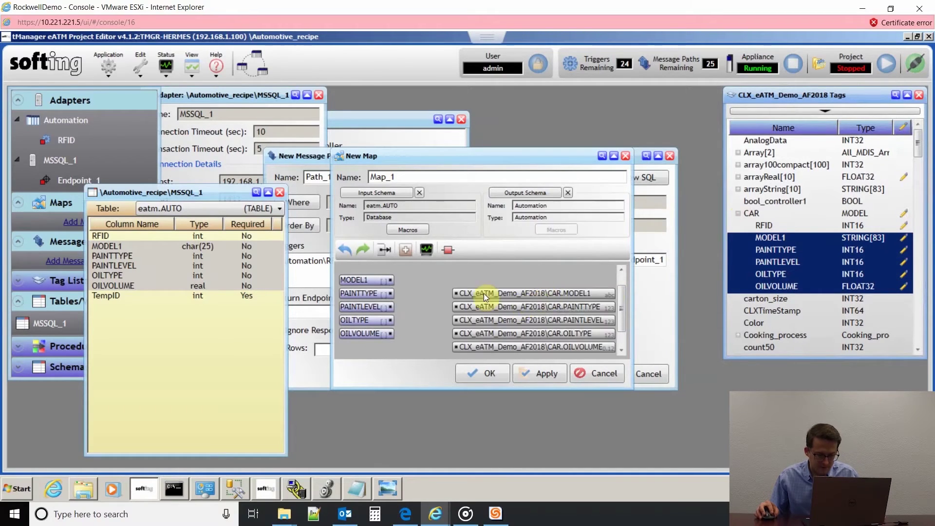
drag(442, 291, 480, 338)
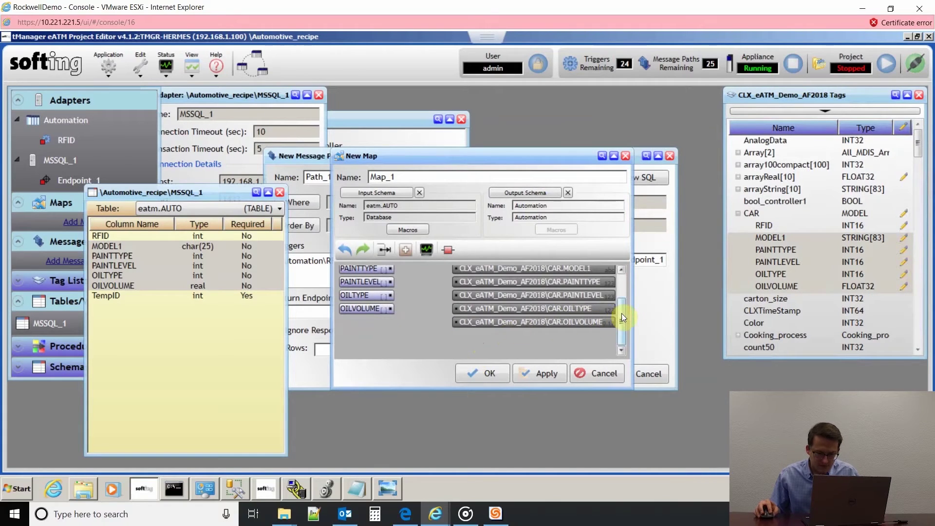
drag(621, 314, 585, 271)
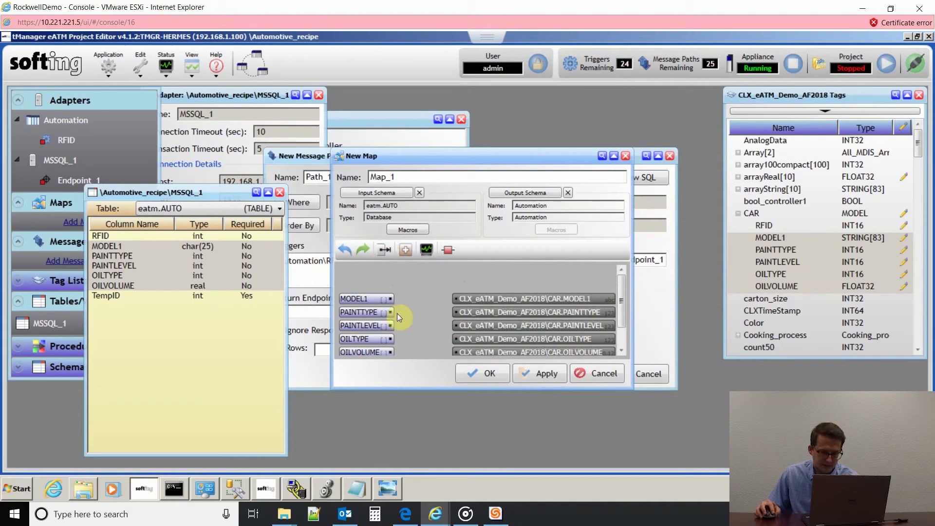
Step: Auto-connect each eatm.AUTO column to its CAR tag, accept the conversion warnings, and save Map_1
click(384, 251)
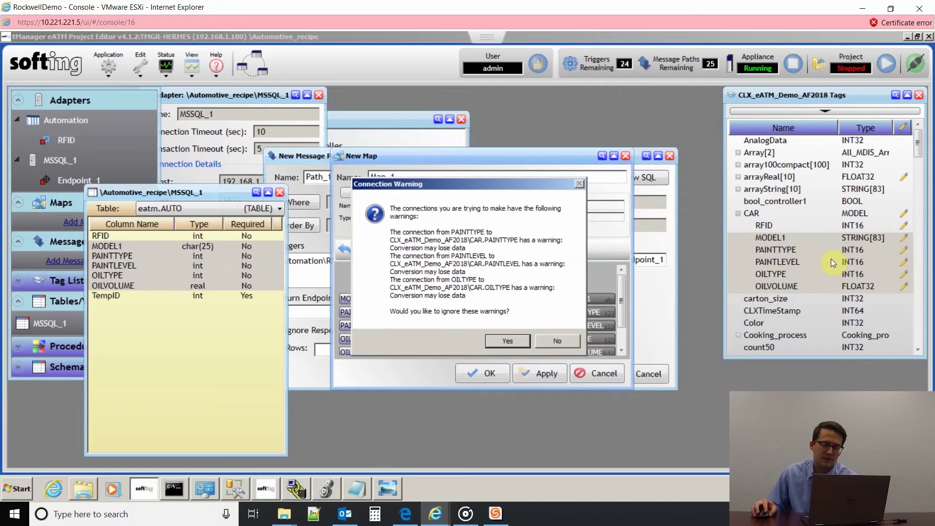
click(507, 340)
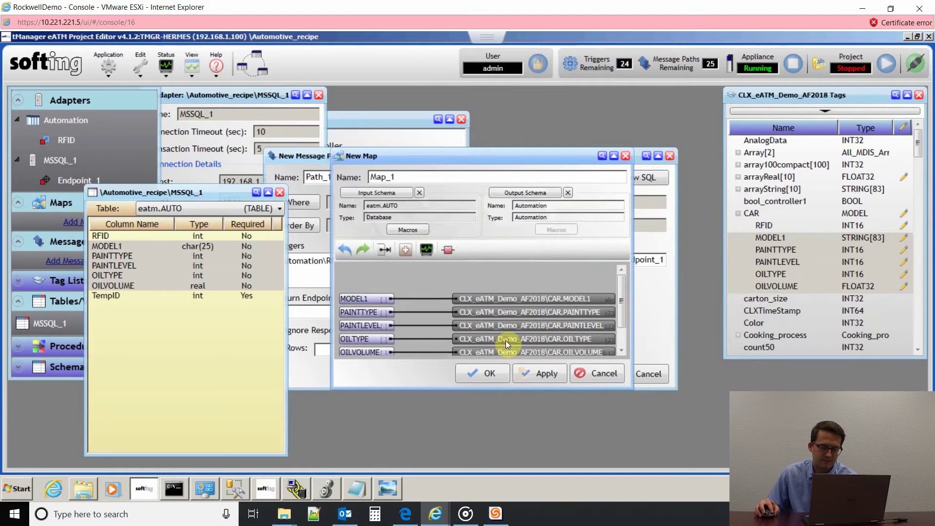
click(489, 378)
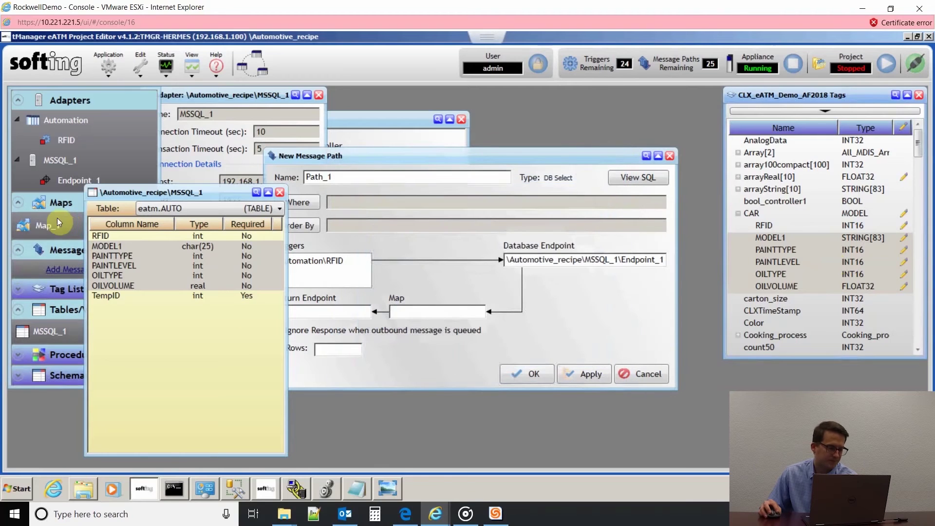
Step: Assign Map_1 to Path_1's Map field
click(41, 224)
drag(42, 224, 411, 309)
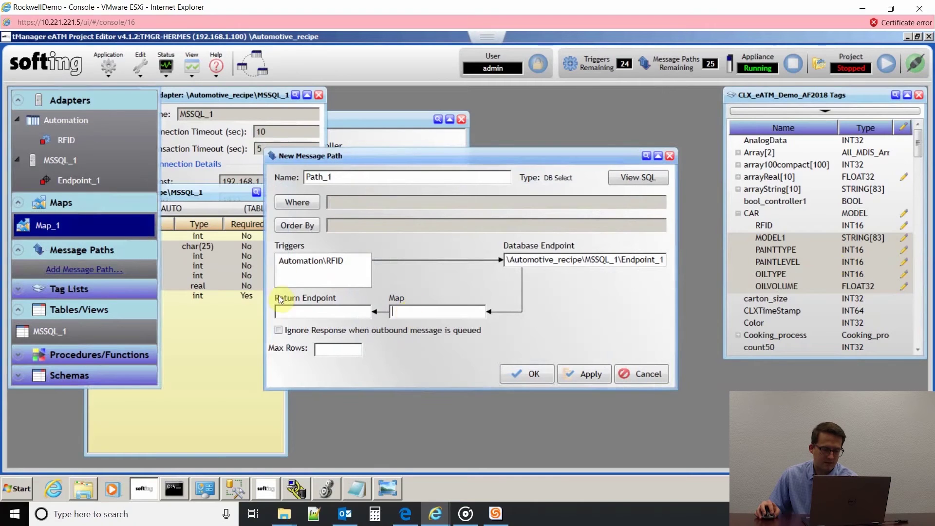
drag(82, 237, 418, 305)
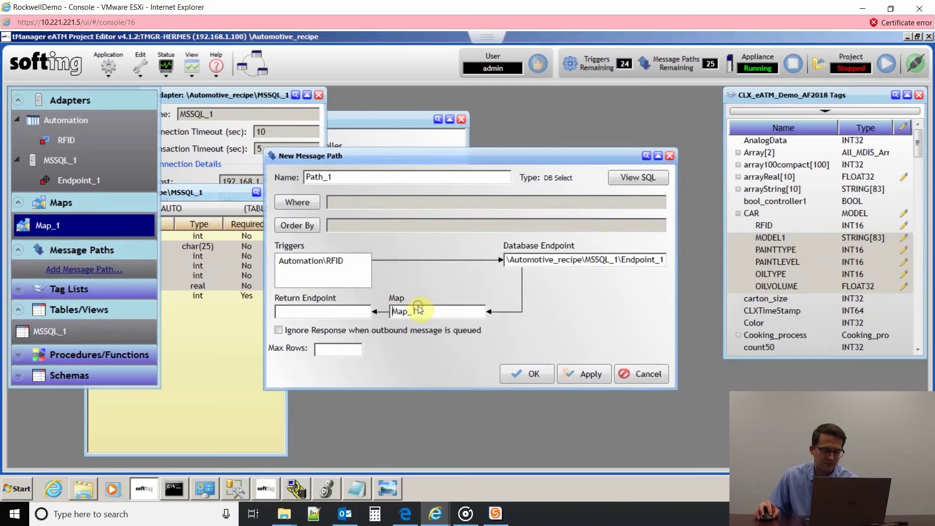
Step: Create Endpoint_1 on the Automation adapter and set it as Path_1's return endpoint
drag(54, 178, 284, 309)
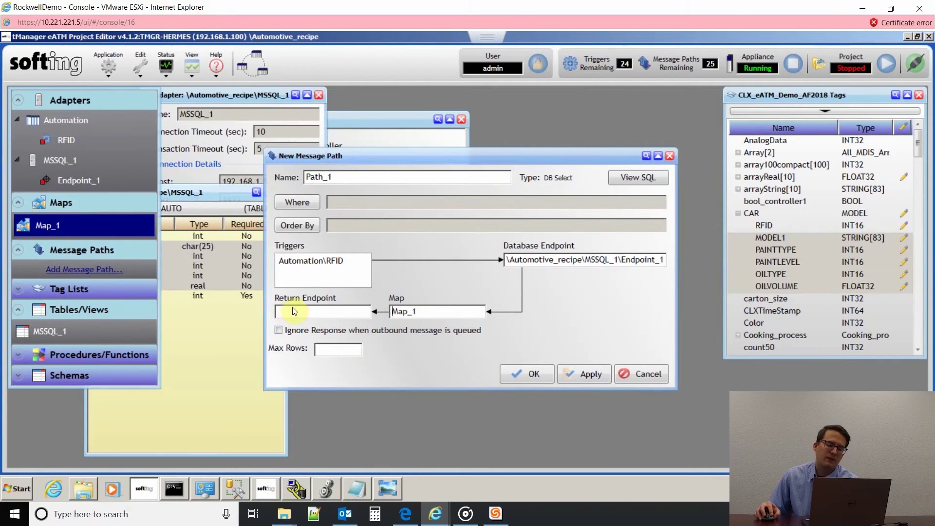
click(74, 120)
right_click(74, 120)
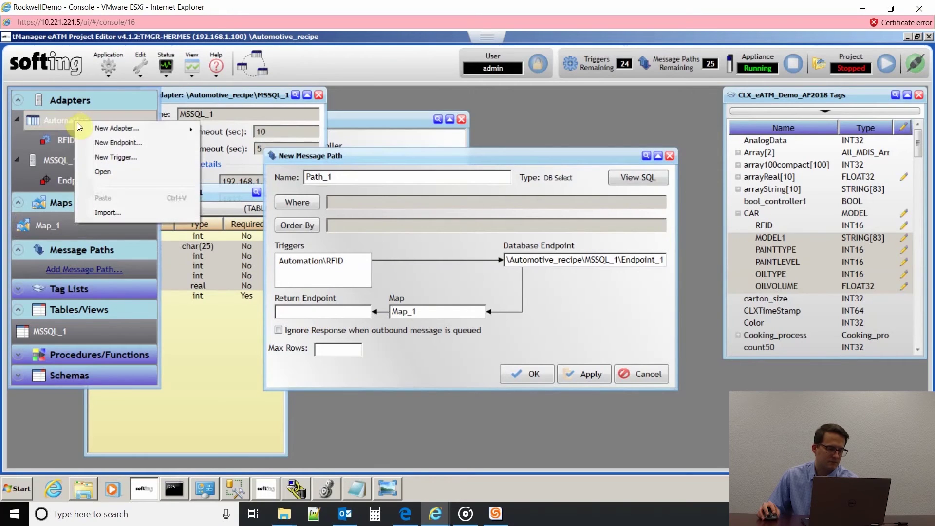
click(114, 148)
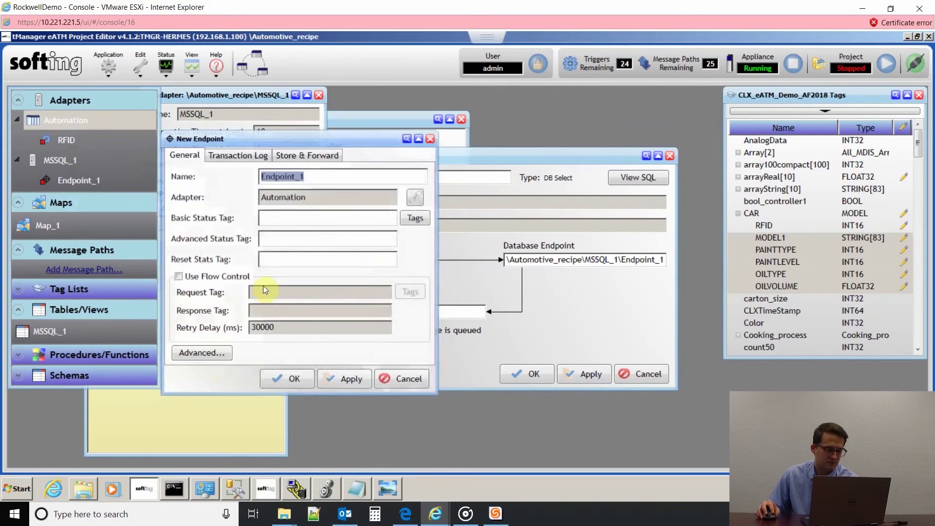
click(291, 378)
click(72, 139)
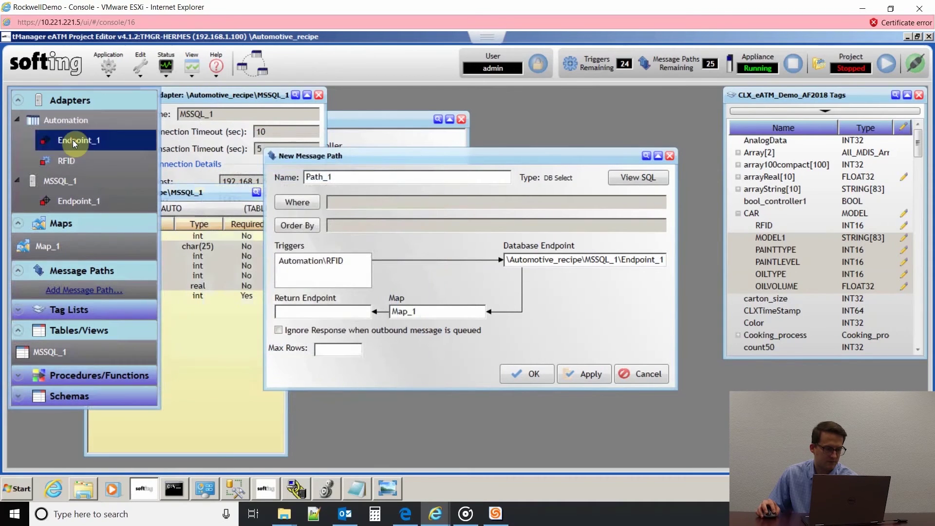
drag(72, 139, 315, 317)
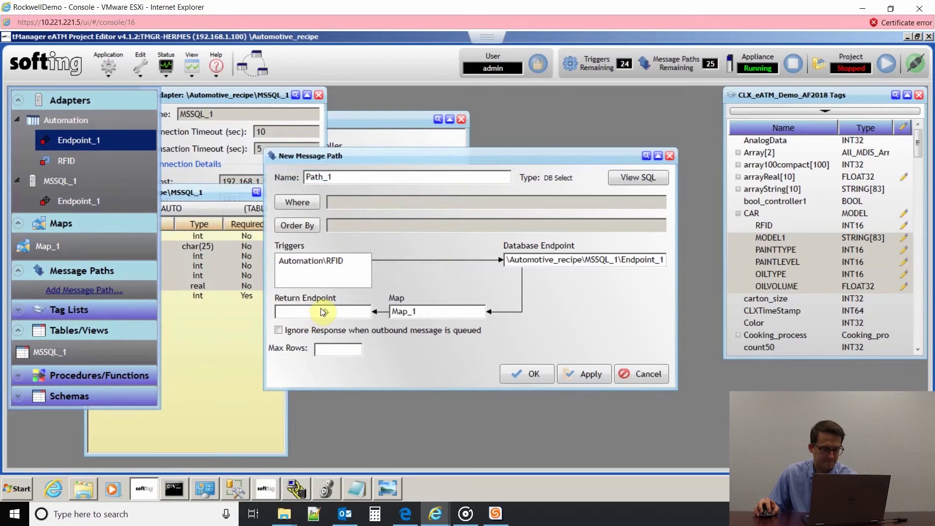
drag(321, 308, 321, 307)
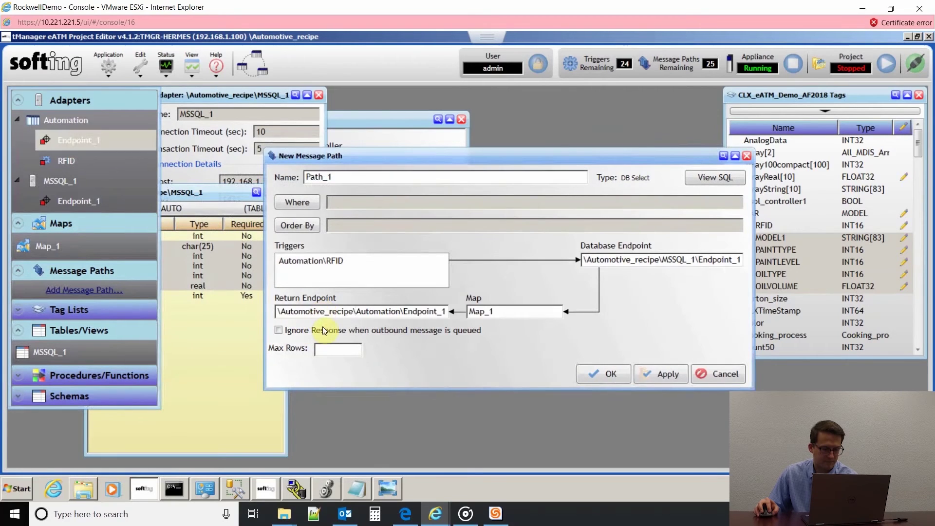
Step: Set Max Rows to 1 and start a WHERE condition on the eatm.AUTO RFID column
click(348, 347)
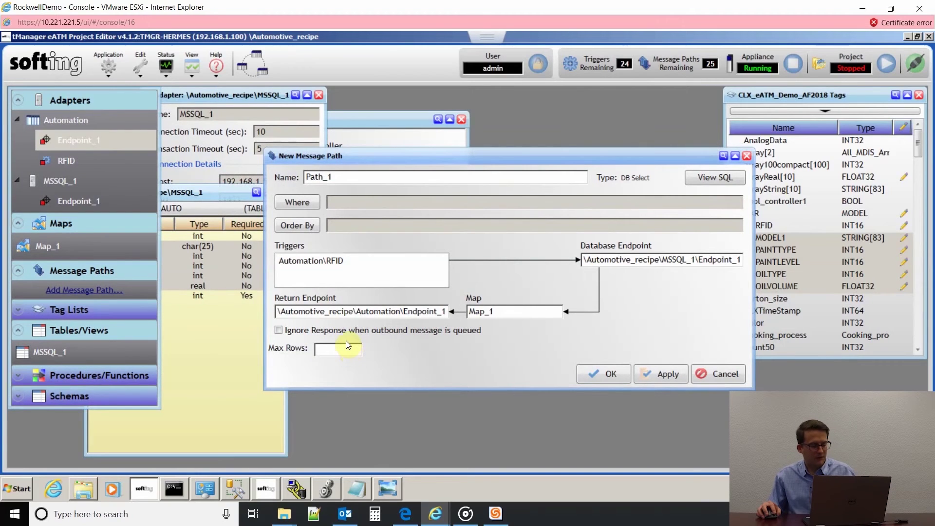
text(1)
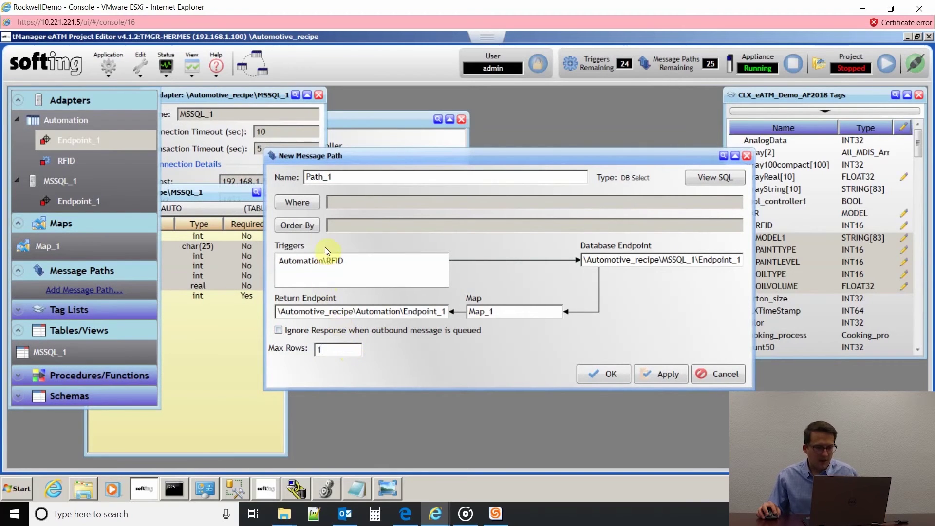
click(303, 201)
drag(361, 152, 463, 177)
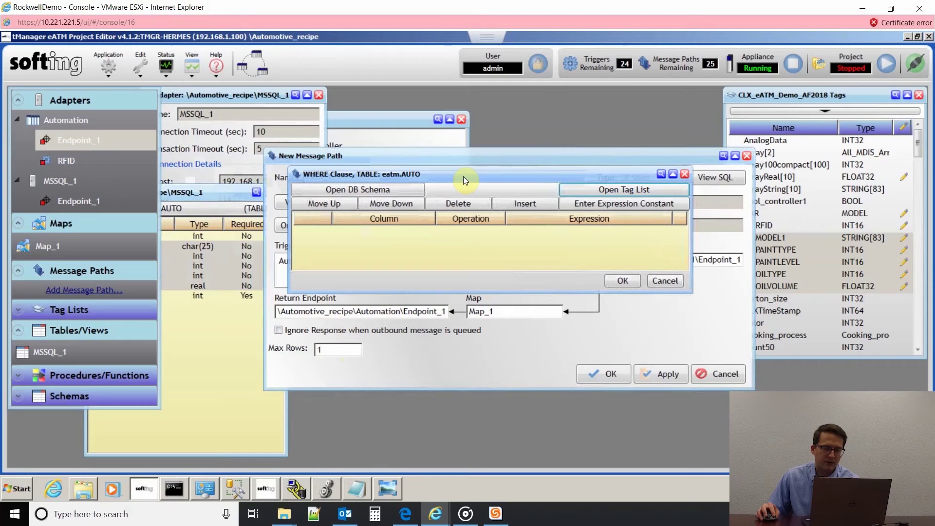
click(358, 189)
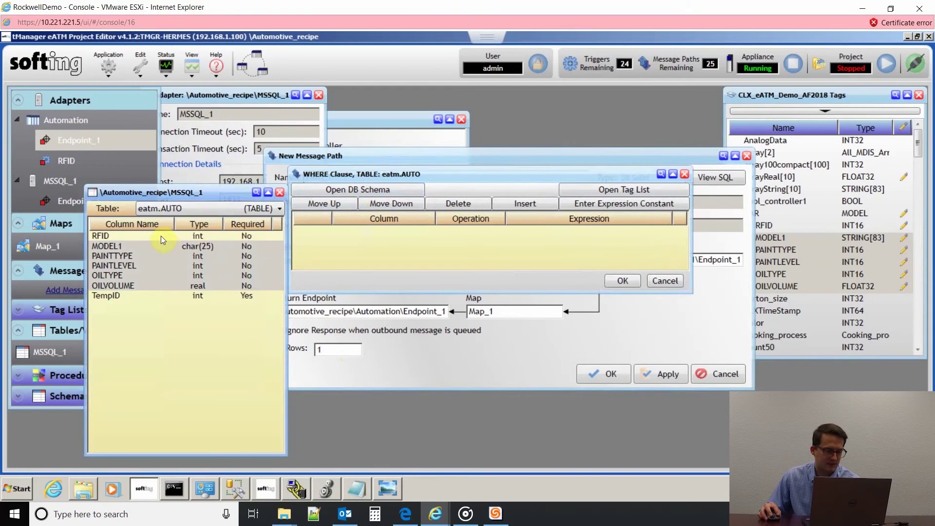
click(159, 235)
drag(197, 236, 346, 234)
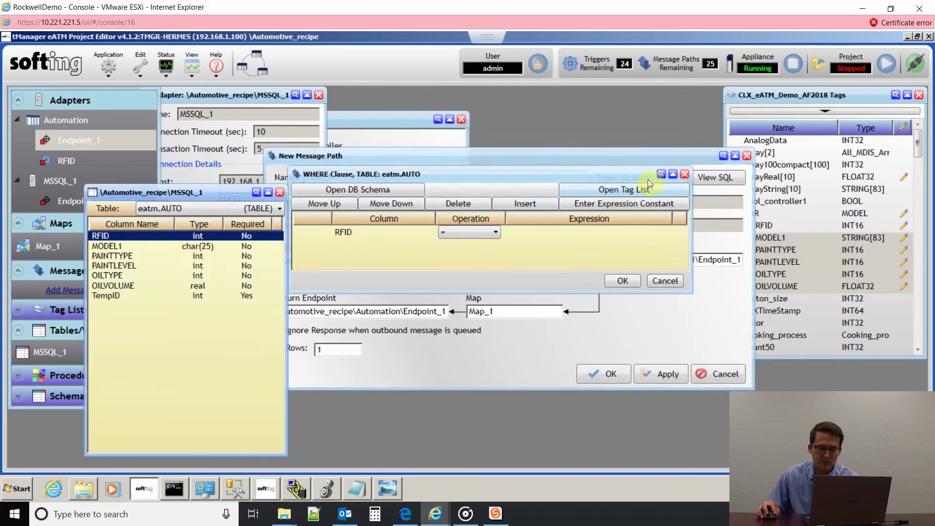
Step: Compare RFID against CLX_eATM_Demo_AF2018\CAR.RFID, confirm the condition, and save Path_1
click(821, 98)
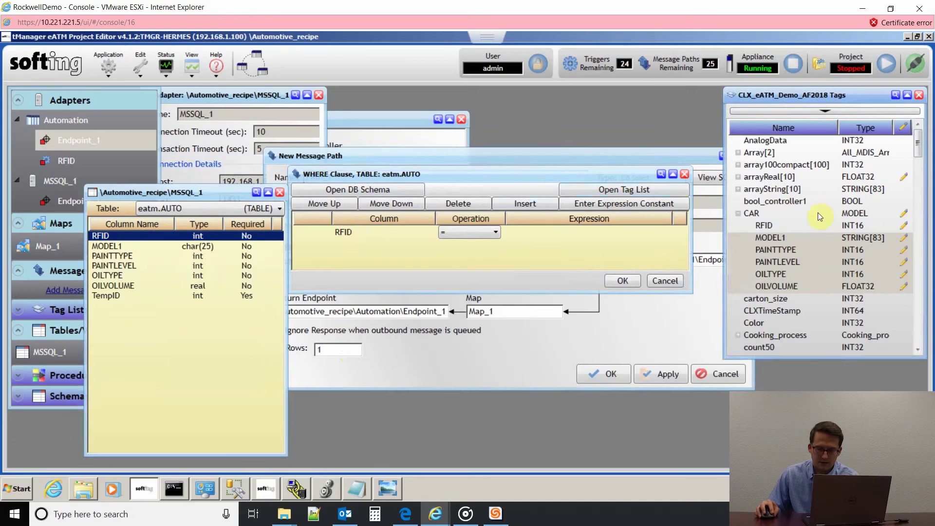
click(789, 227)
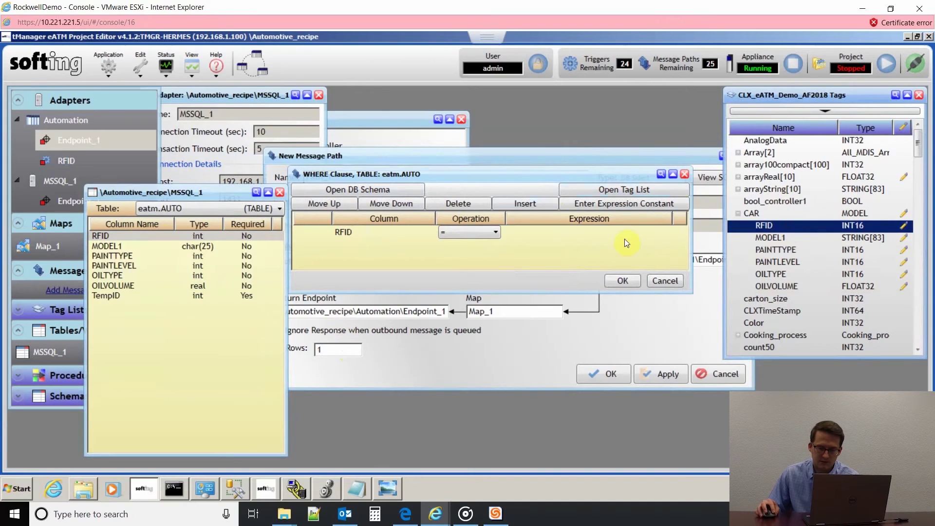
click(603, 231)
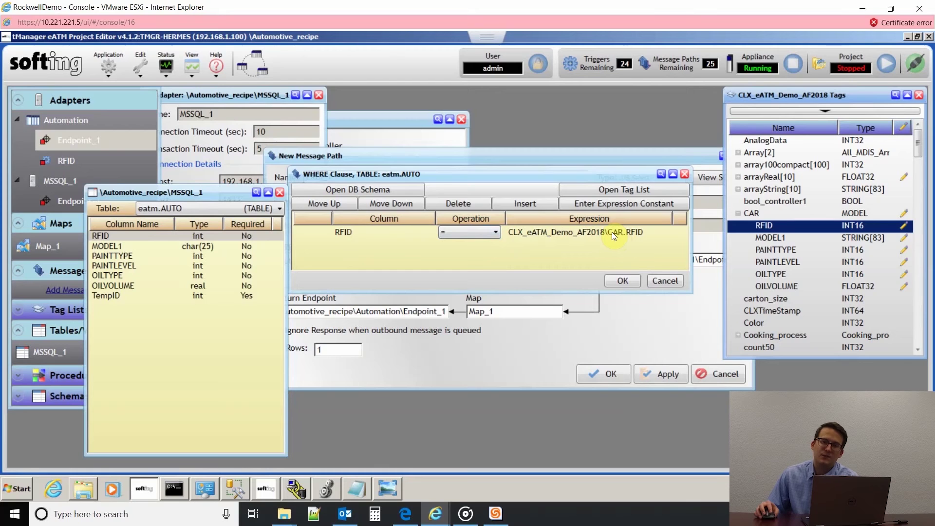
click(240, 486)
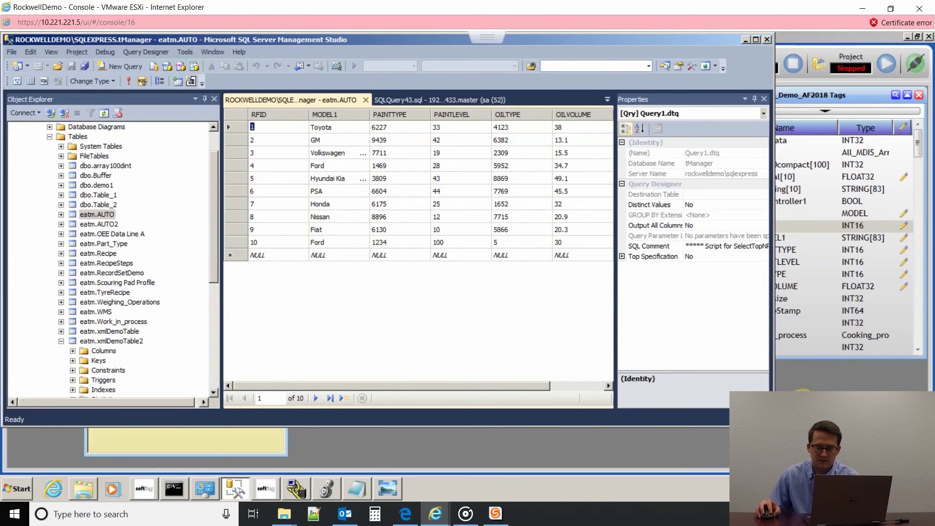
click(804, 402)
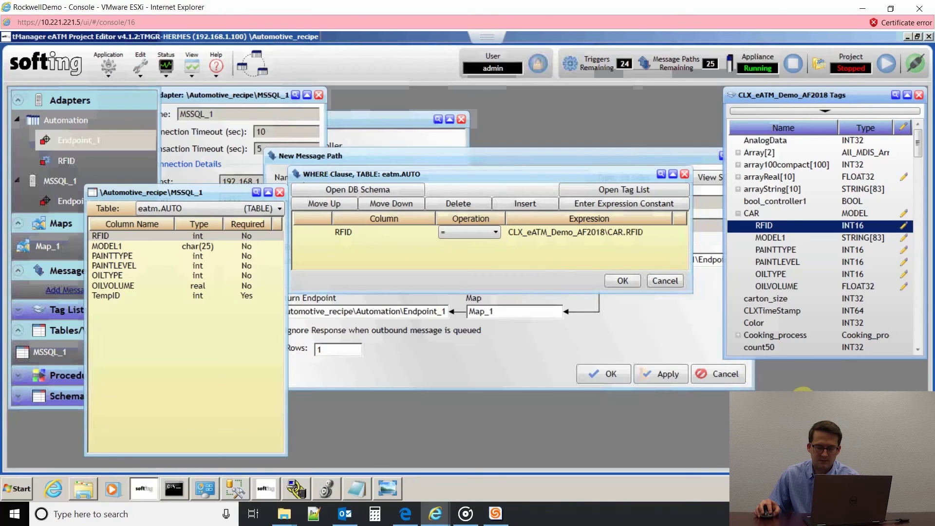
click(619, 280)
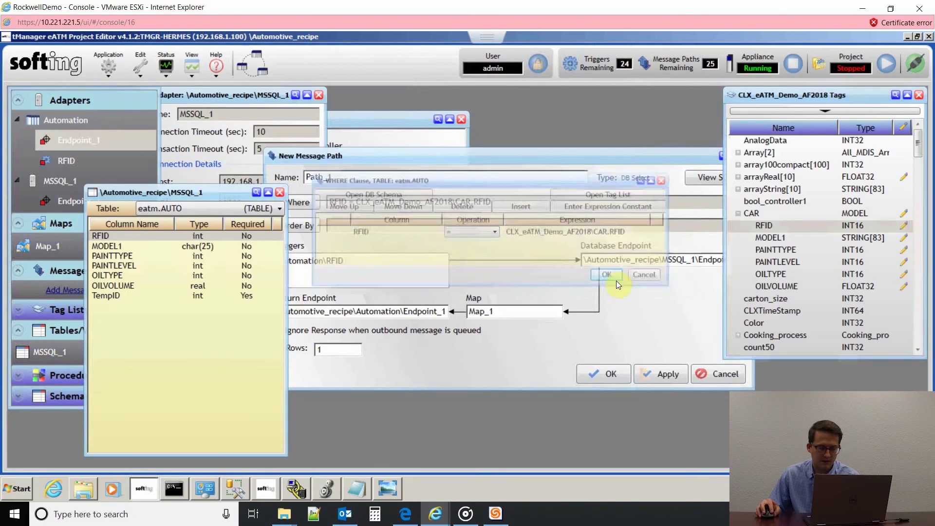
click(611, 373)
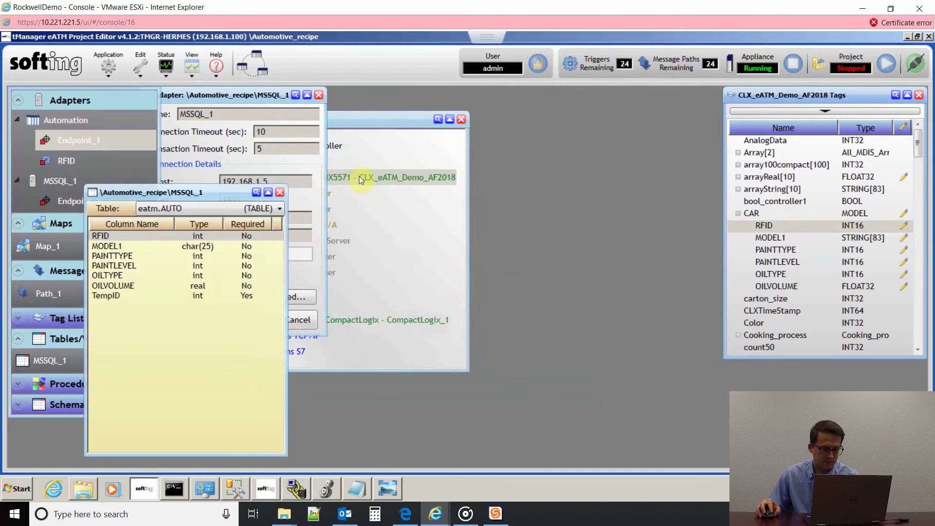
Step: Run the MSSQL_1 endpoint, the RFID trigger and the Automation Endpoint_1
click(55, 198)
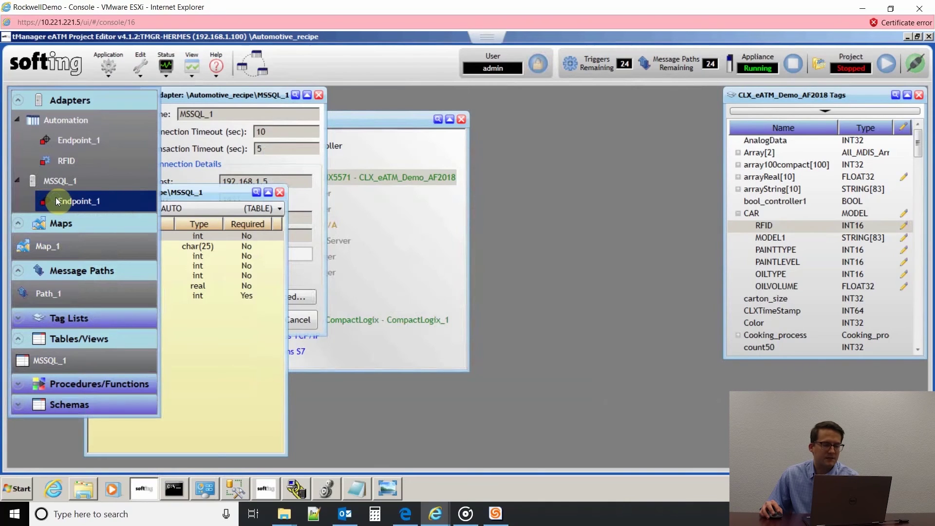
right_click(56, 197)
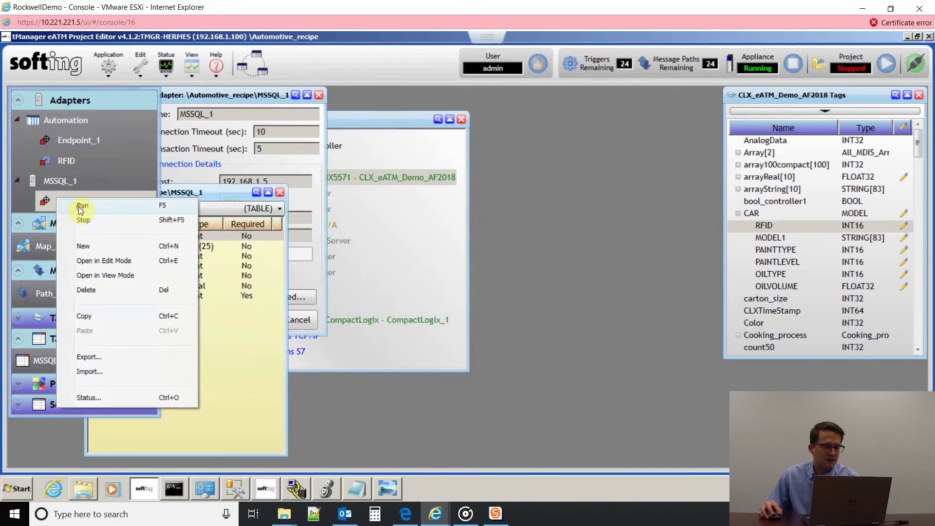
click(80, 208)
right_click(67, 158)
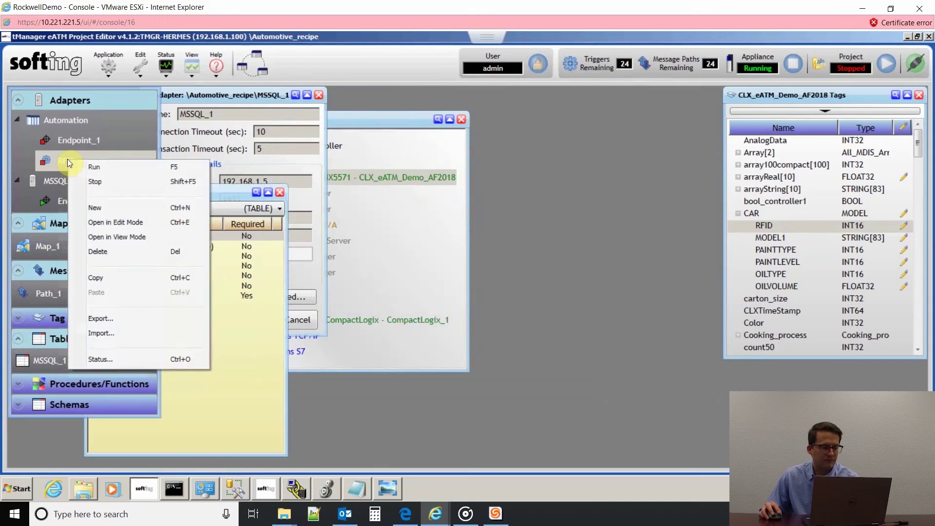
click(90, 168)
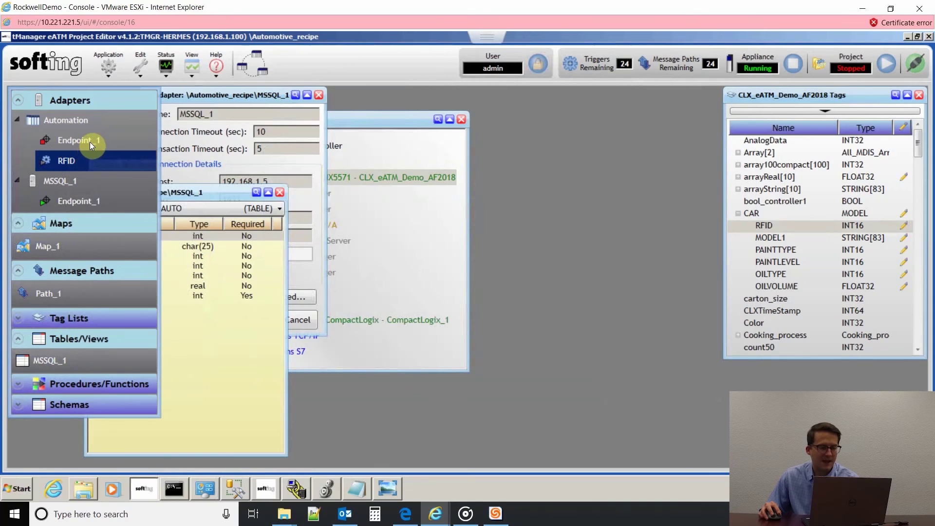
right_click(89, 139)
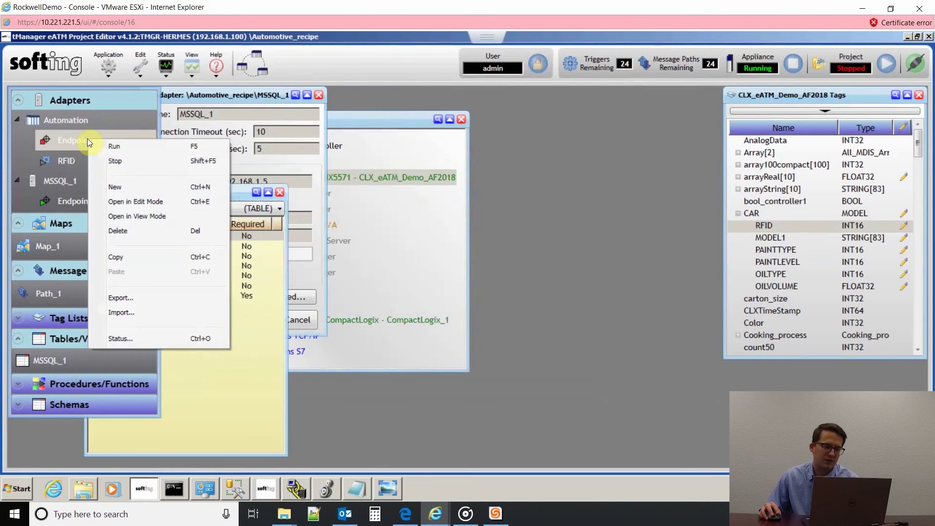
click(115, 148)
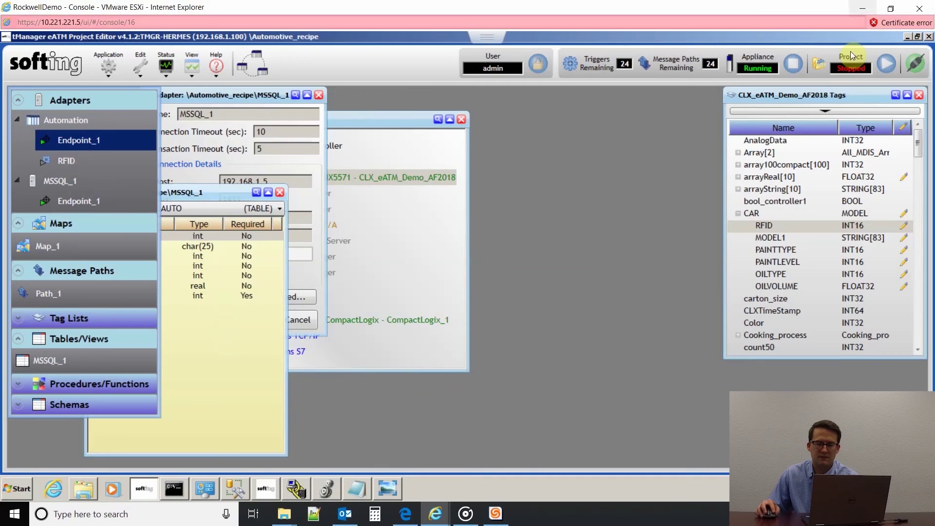
Step: Put the Automotive_recipe project into run mode
click(888, 65)
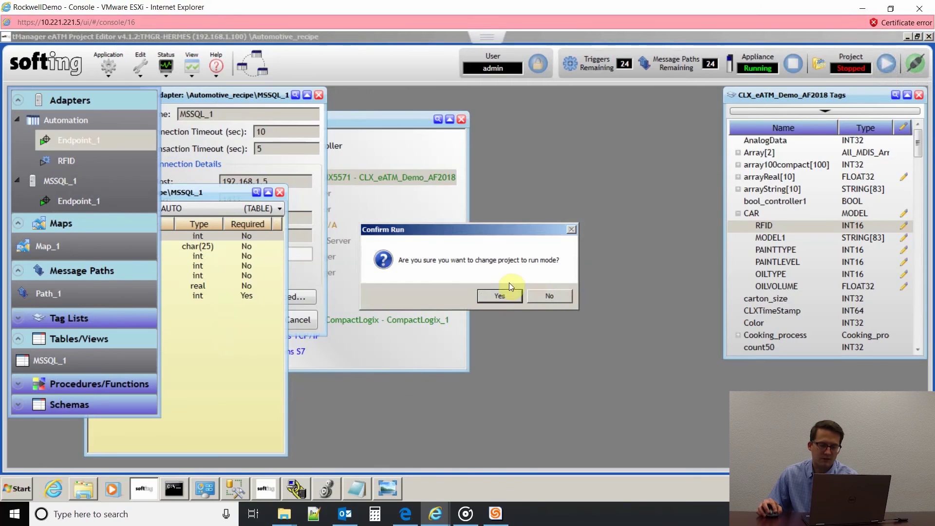
click(501, 297)
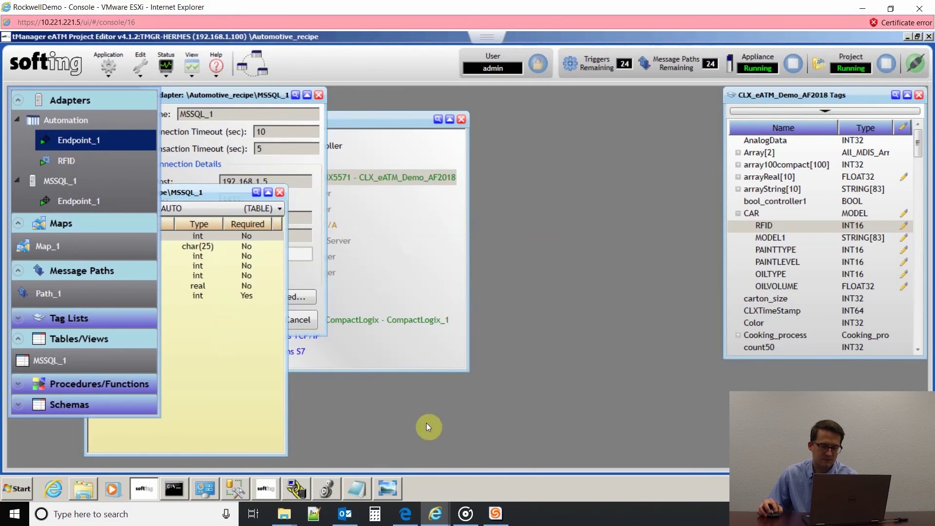
click(330, 489)
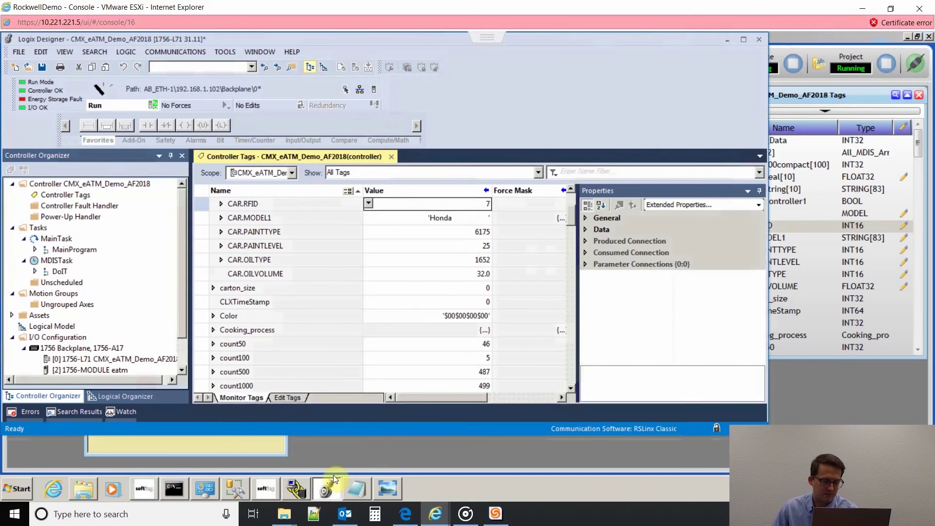
Step: Change CAR.RFID to 72 in Monitor Tags so the CAR tags reload, then edit it again
click(485, 204)
key(BackSpace)
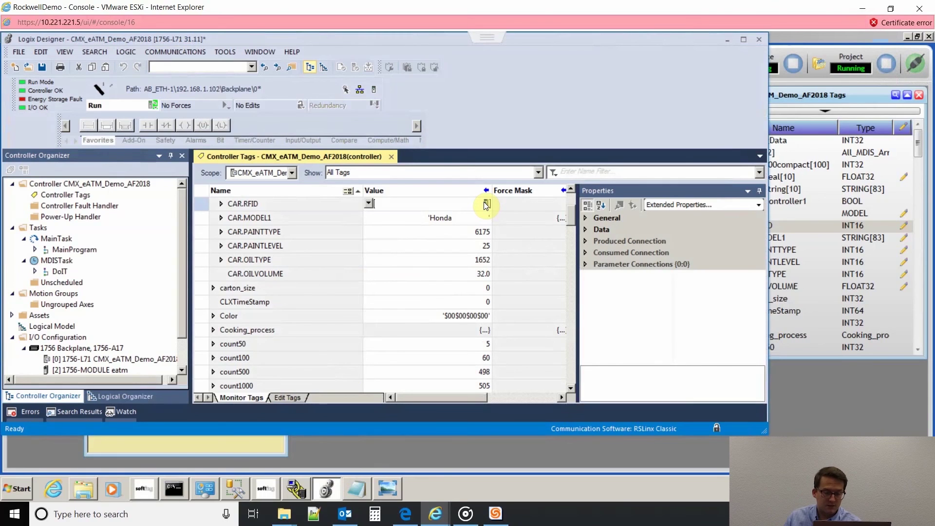
text(7)
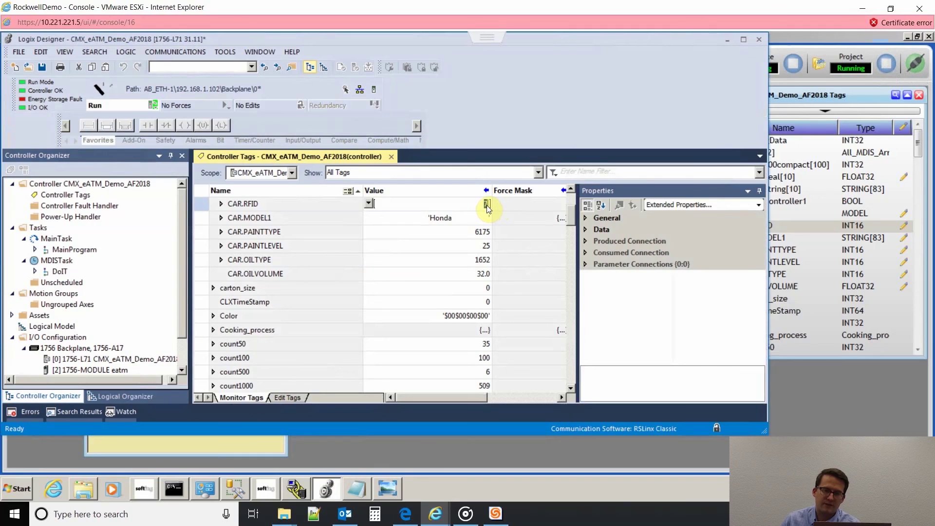
text(2)
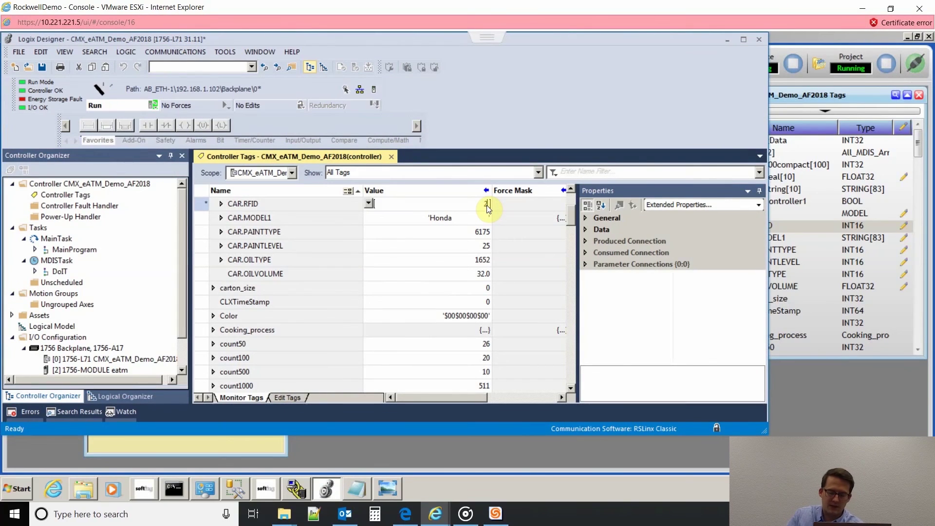
key(Return)
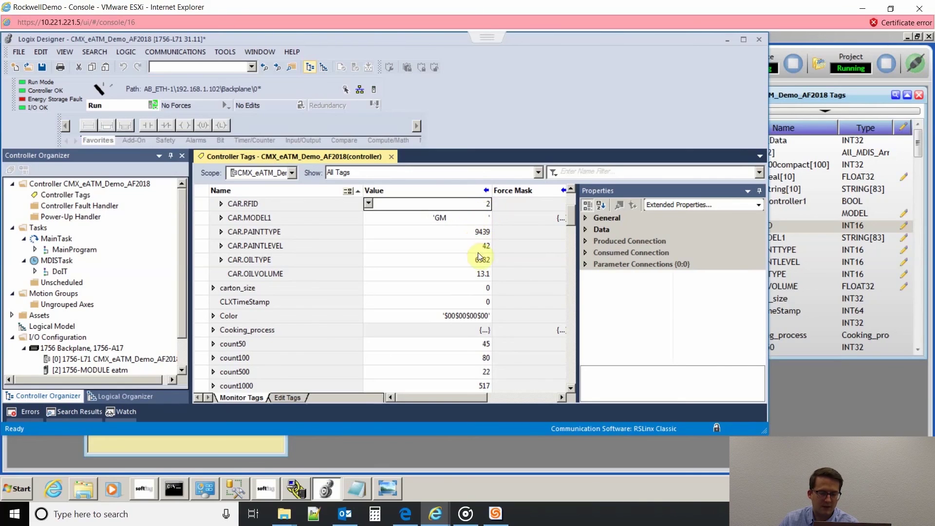
click(490, 203)
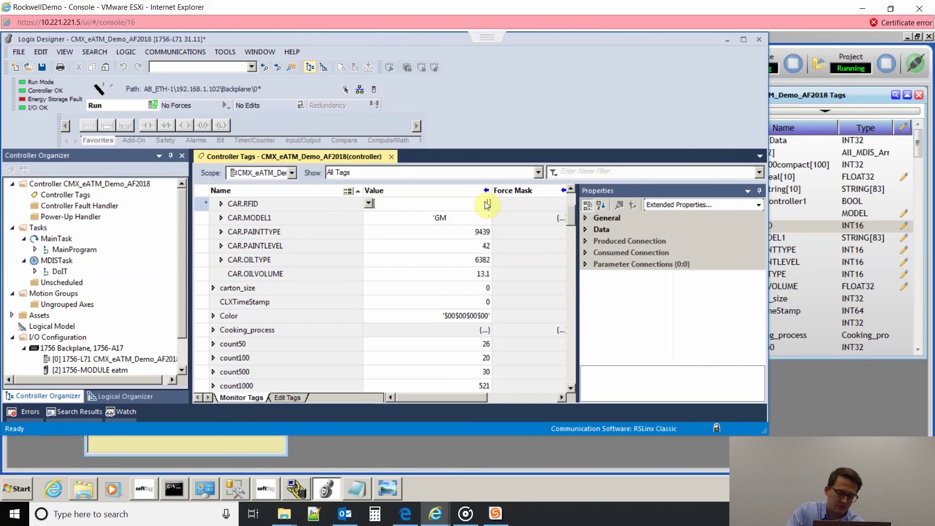